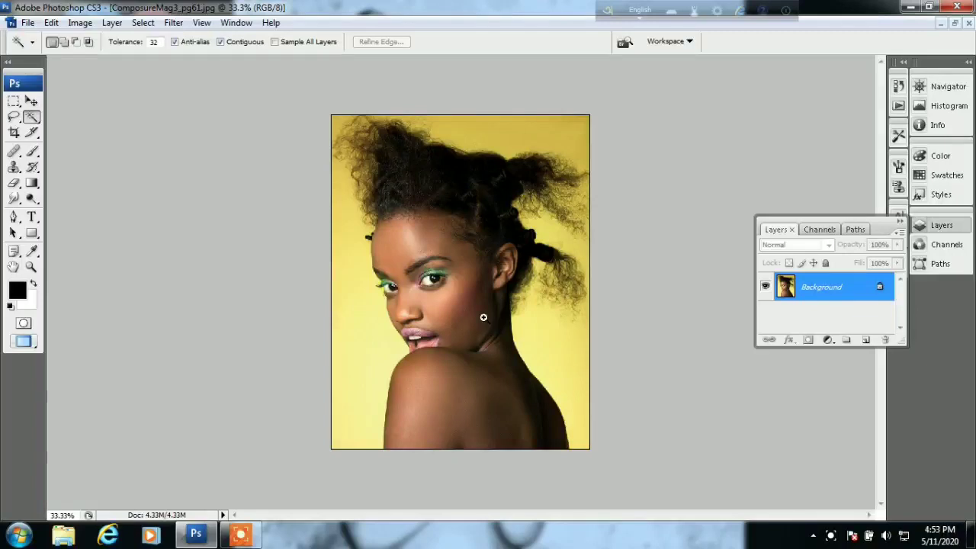
- Add an empty Layer 1 and select the Brush Tool with the soft round 17 px preset
left_click(484, 317, "ctrl")
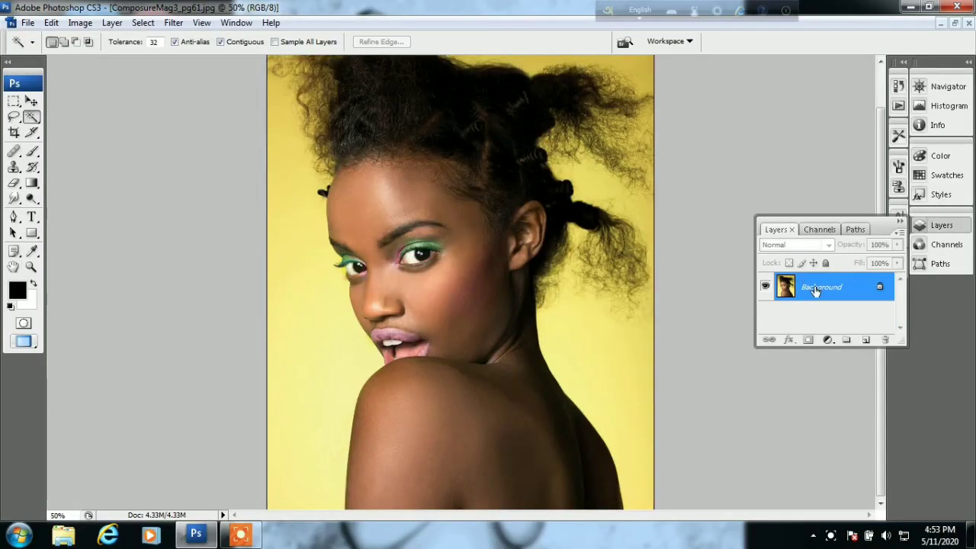
left_click(866, 340)
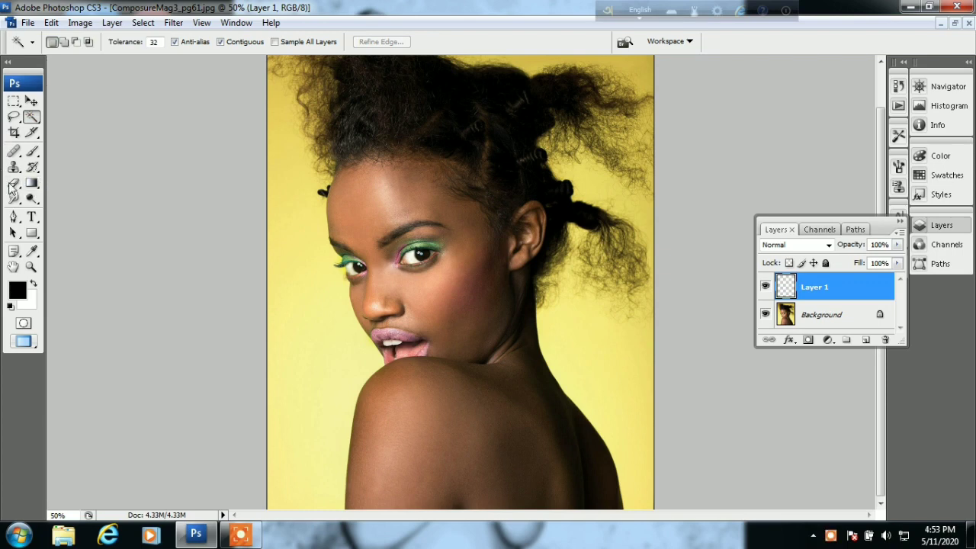
left_click(32, 154)
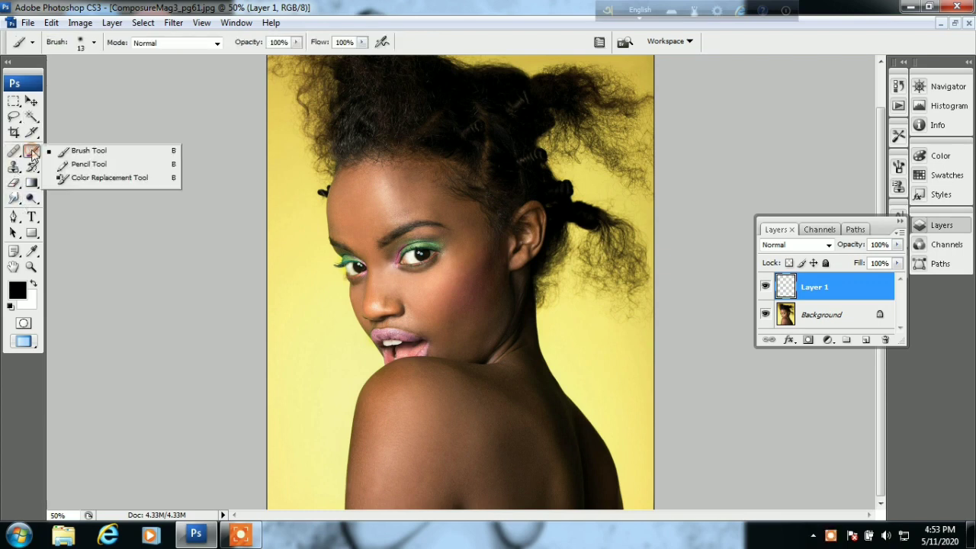
left_click(76, 152)
left_click(95, 44)
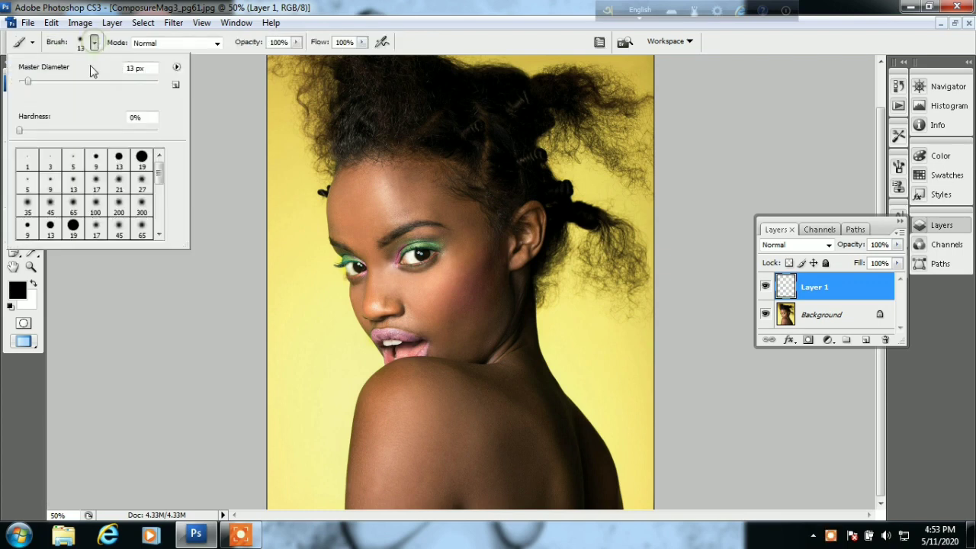
left_click(97, 186)
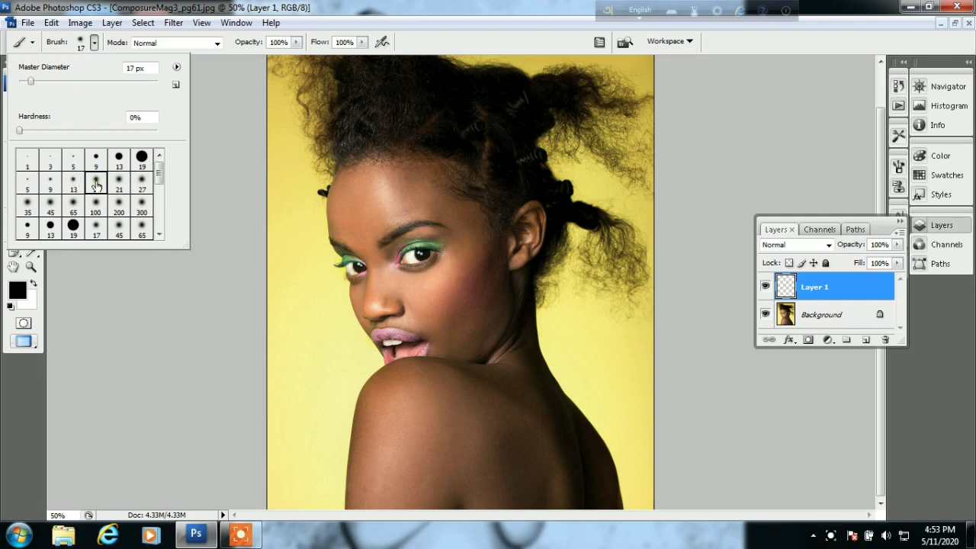
key("Return")
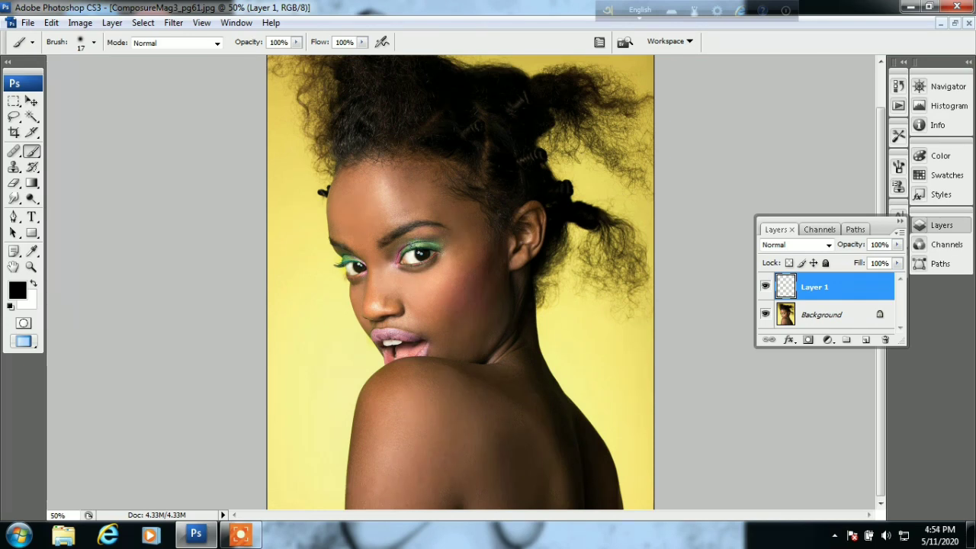
- Set a 90 px brush at 100% on the face, undo a test black stroke, and switch to white
key("bracketright")
key("bracketright")
key("bracketright")
key("bracketleft")
key("bracketleft")
key("bracketleft")
key("bracketleft")
left_click(397, 236, "ctrl")
left_click(407, 224, "ctrl")
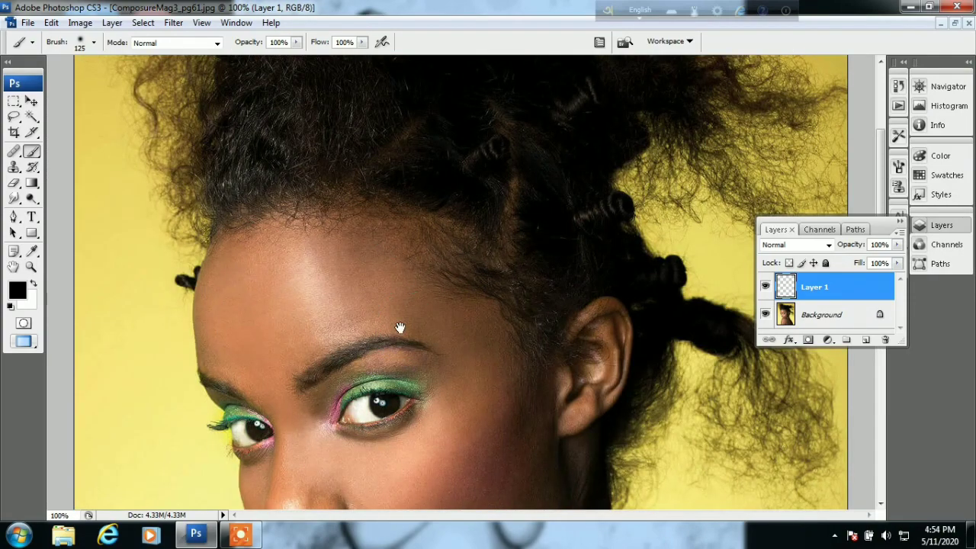
left_click_drag(399, 327, 398, 189)
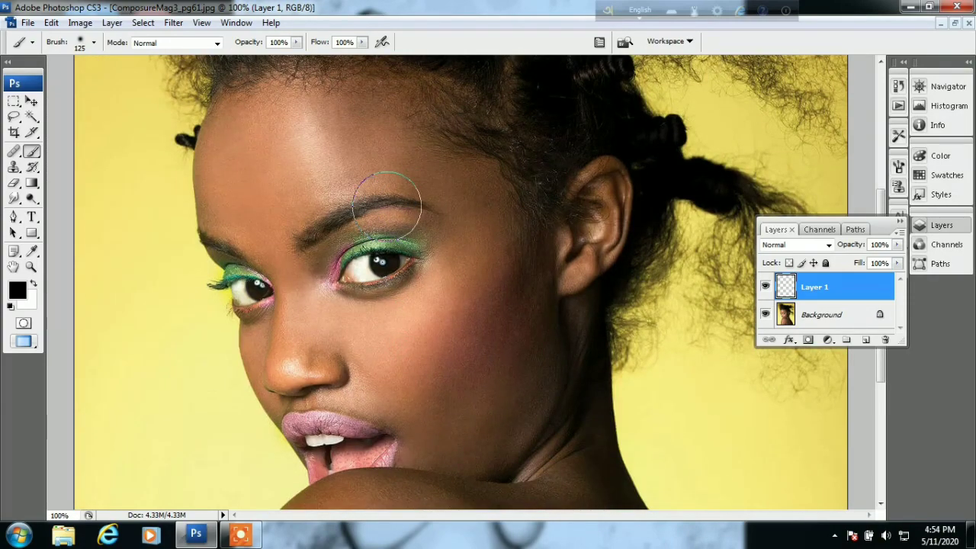
key("bracketleft")
key("bracketleft")
key("bracketright")
key("bracketright")
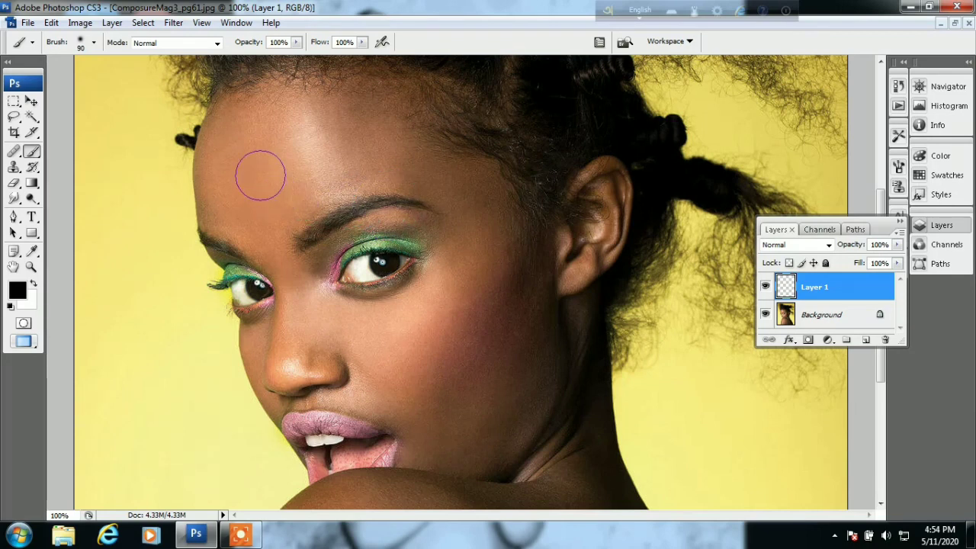
left_click_drag(257, 172, 300, 151)
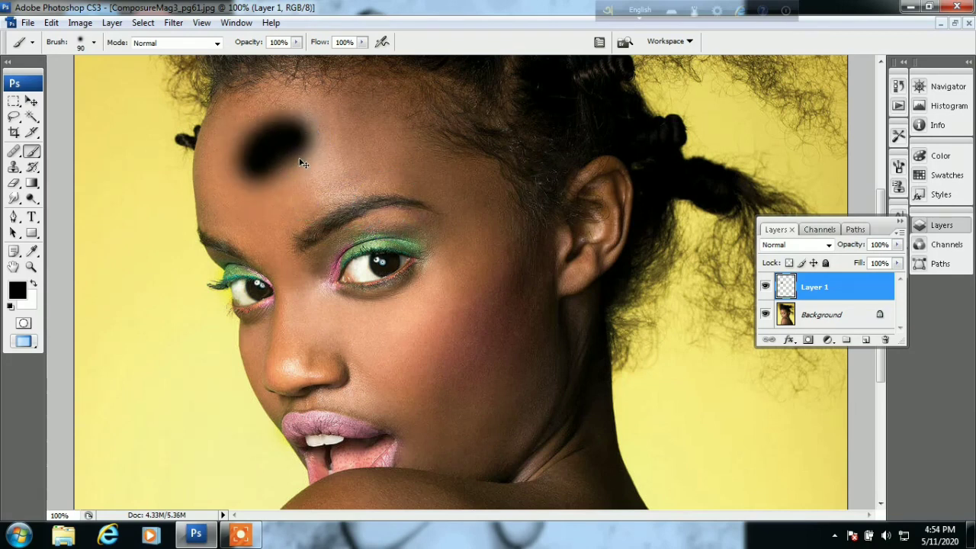
key("ctrl+z")
left_click(33, 282)
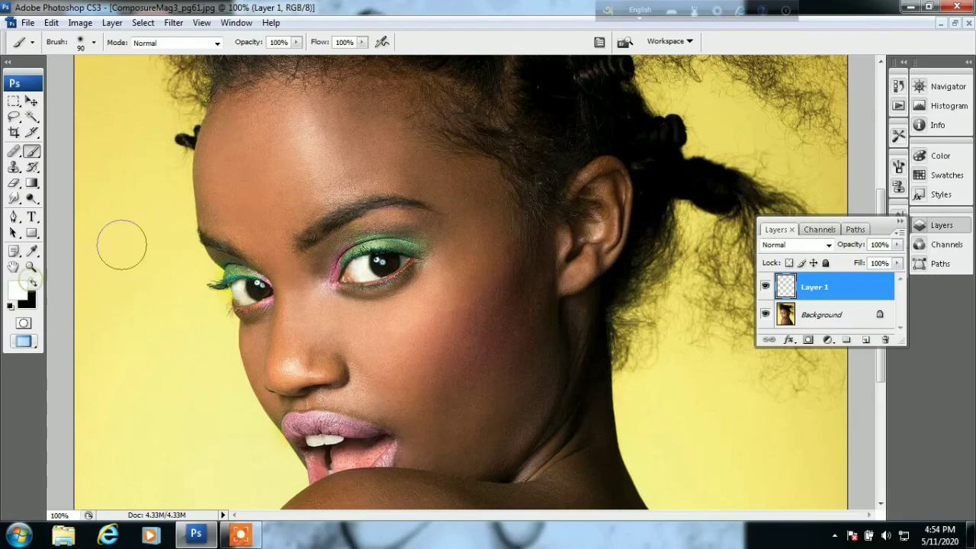
- Paint soft white over the forehead, cheek, temple, eyebrow and skin above the right eye
mouse_move(270, 189)
left_mouse_down()
mouse_move(278, 158)
mouse_move(239, 124)
mouse_move(227, 185)
mouse_move(299, 129)
mouse_move(373, 142)
mouse_move(359, 109)
mouse_move(398, 107)
mouse_move(316, 96)
mouse_move(359, 118)
mouse_move(416, 109)
mouse_move(455, 168)
mouse_move(394, 157)
mouse_move(475, 163)
mouse_move(523, 266)
mouse_move(514, 272)
mouse_move(421, 174)
mouse_move(298, 207)
mouse_move(264, 227)
mouse_move(218, 207)
mouse_move(211, 215)
mouse_move(267, 243)
left_mouse_up()
key("bracketright")
key("bracketleft")
key("bracketleft")
key("bracketleft")
key("bracketleft")
key("bracketright")
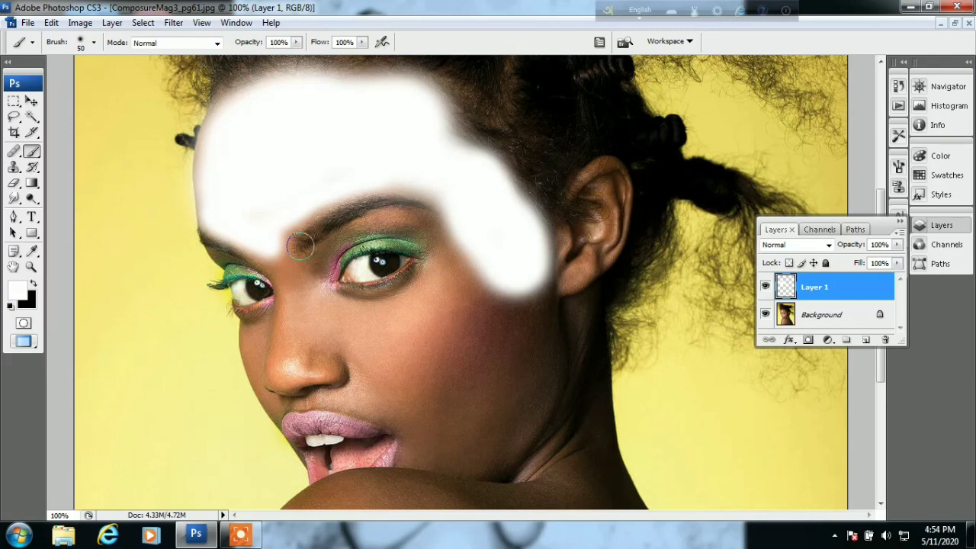
key("bracketright")
key("bracketright")
mouse_move(471, 318)
left_mouse_down()
mouse_move(523, 315)
mouse_move(544, 267)
mouse_move(515, 320)
mouse_move(518, 328)
mouse_move(561, 310)
mouse_move(502, 391)
mouse_move(451, 328)
mouse_move(407, 337)
mouse_move(451, 274)
mouse_move(436, 263)
mouse_move(430, 221)
mouse_move(357, 223)
mouse_move(372, 219)
mouse_move(303, 267)
left_mouse_up()
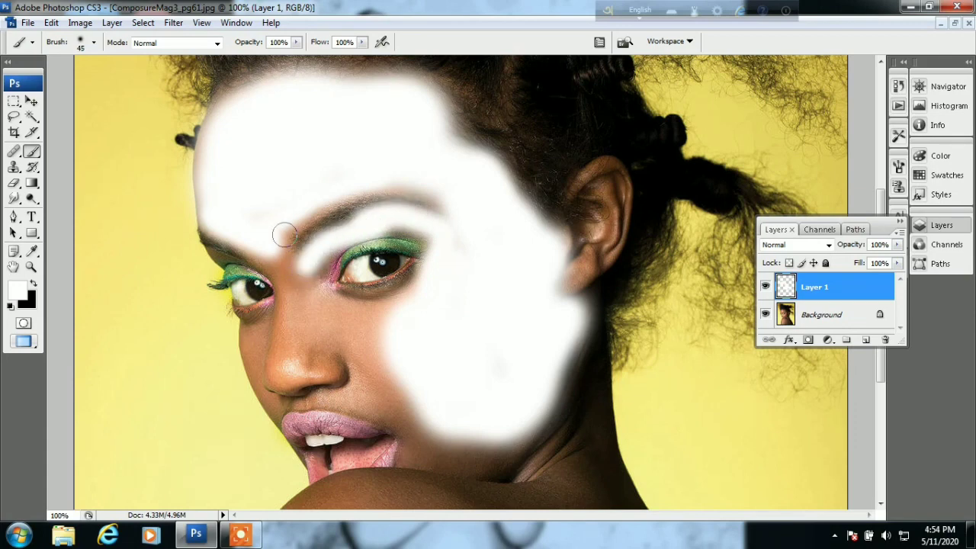
mouse_move(284, 235)
left_mouse_down()
mouse_move(322, 200)
mouse_move(399, 190)
mouse_move(446, 196)
left_mouse_up()
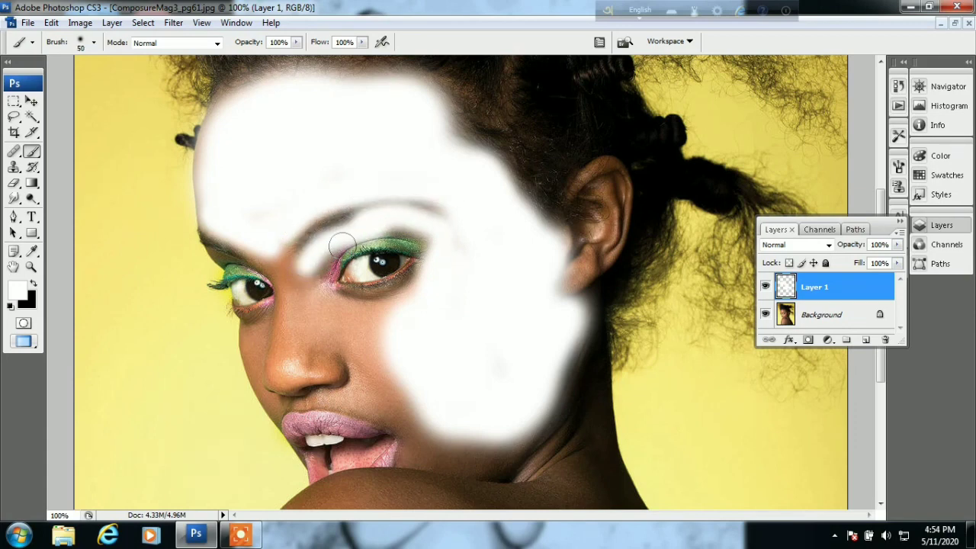
left_click_drag(384, 231, 444, 243)
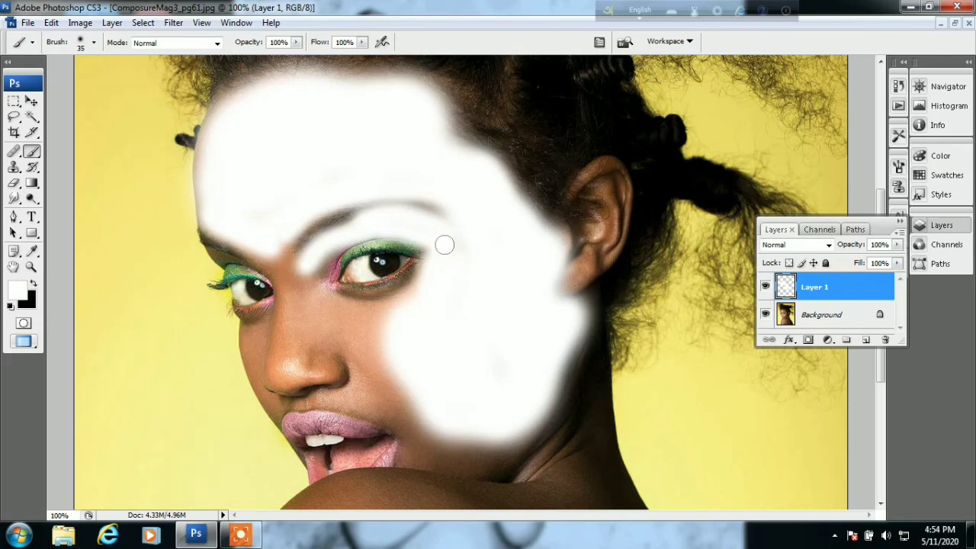
- Paint white over the nose bridge, the cheek below the right eye and beside the nose, and the nose tip
mouse_move(297, 264)
left_mouse_down()
mouse_move(290, 279)
mouse_move(287, 263)
left_mouse_up()
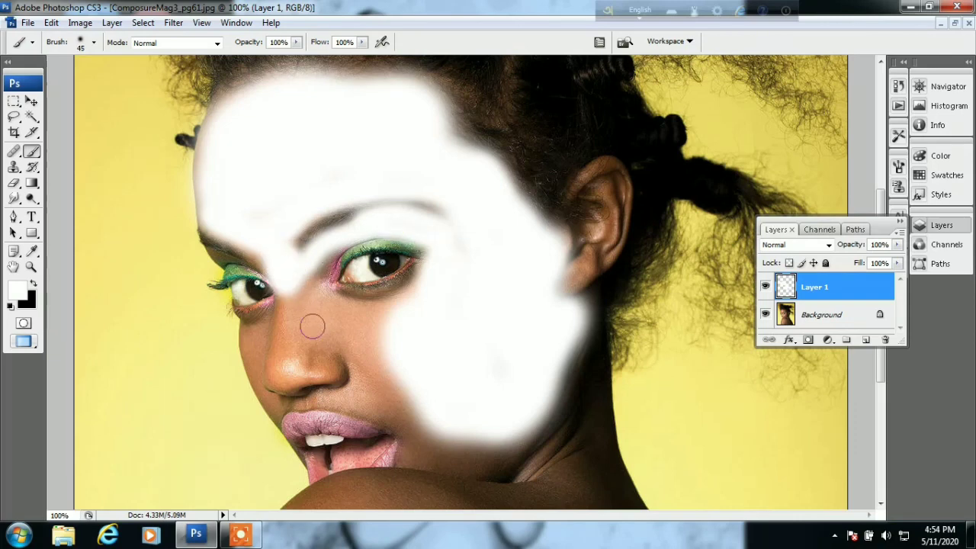
key("bracketright")
mouse_move(310, 307)
left_mouse_down()
mouse_move(315, 282)
mouse_move(366, 309)
mouse_move(427, 283)
mouse_move(342, 308)
mouse_move(304, 268)
mouse_move(313, 258)
left_mouse_up()
key("bracketleft")
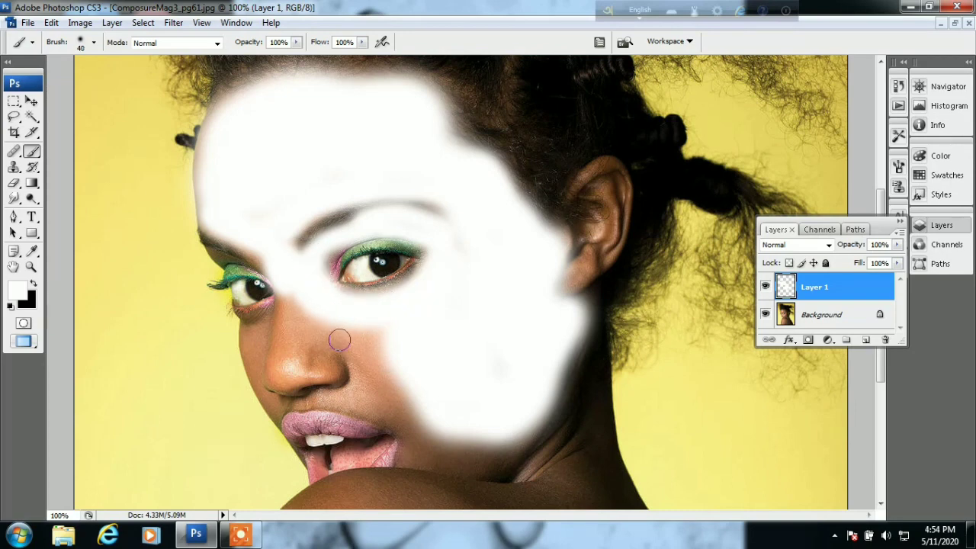
key("bracketright")
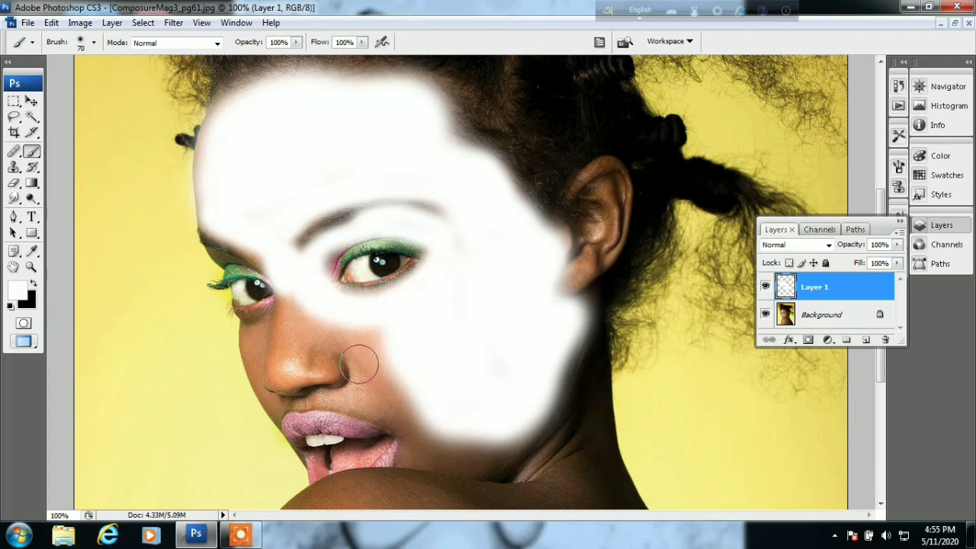
mouse_move(359, 365)
left_mouse_down()
mouse_move(374, 359)
mouse_move(307, 312)
mouse_move(301, 343)
mouse_move(282, 364)
mouse_move(292, 306)
left_mouse_up()
key("bracketleft")
key("bracketleft")
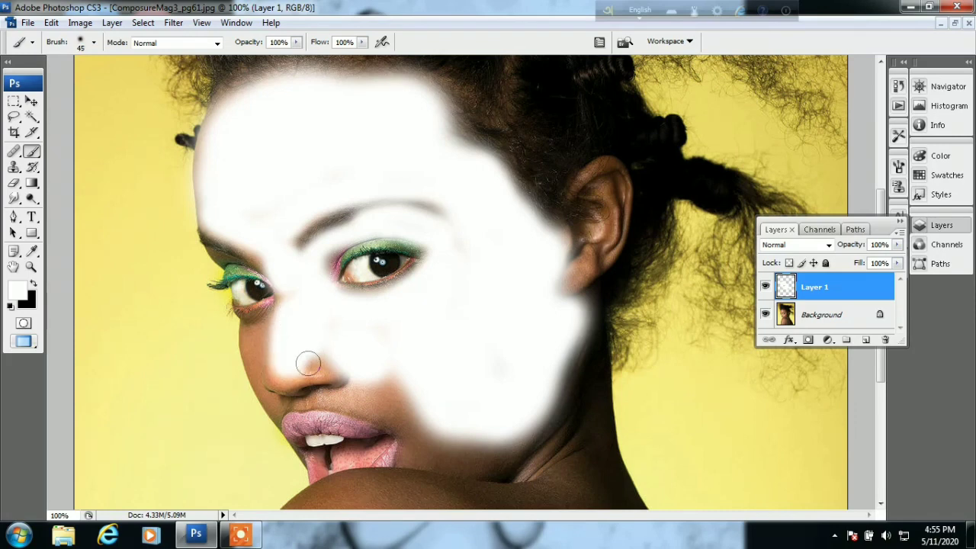
mouse_move(308, 363)
left_mouse_down()
mouse_move(324, 365)
mouse_move(282, 382)
mouse_move(269, 320)
mouse_move(266, 329)
mouse_move(272, 316)
mouse_move(246, 318)
mouse_move(269, 404)
left_mouse_up()
key("bracketleft")
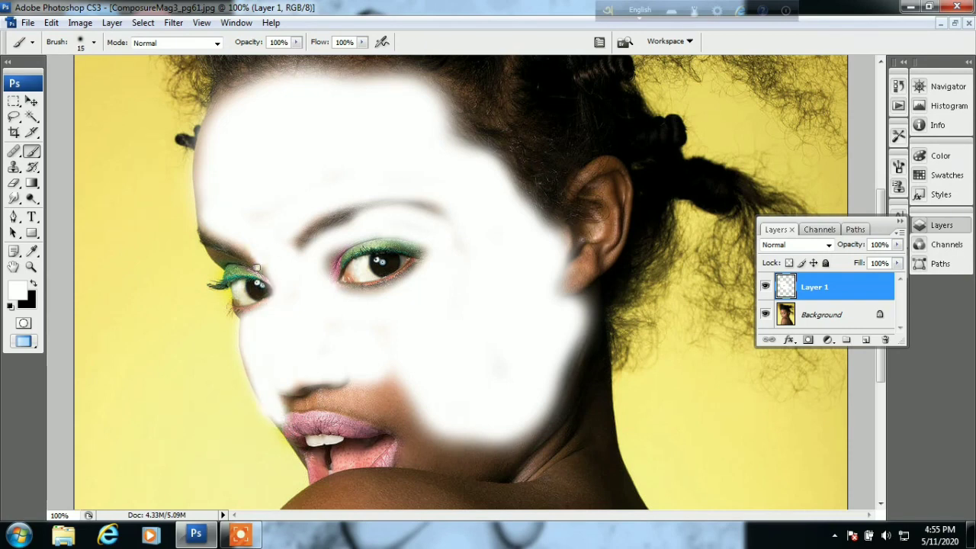
- Use a soft 17 px brush preset to paint white on the left upper eyelid and around the mouth corner
right_click(301, 147)
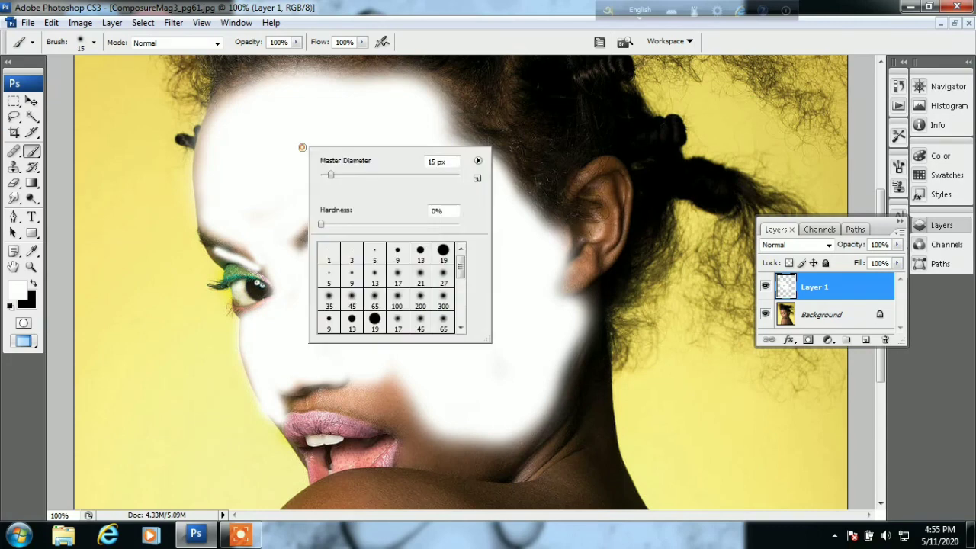
double_click(398, 273)
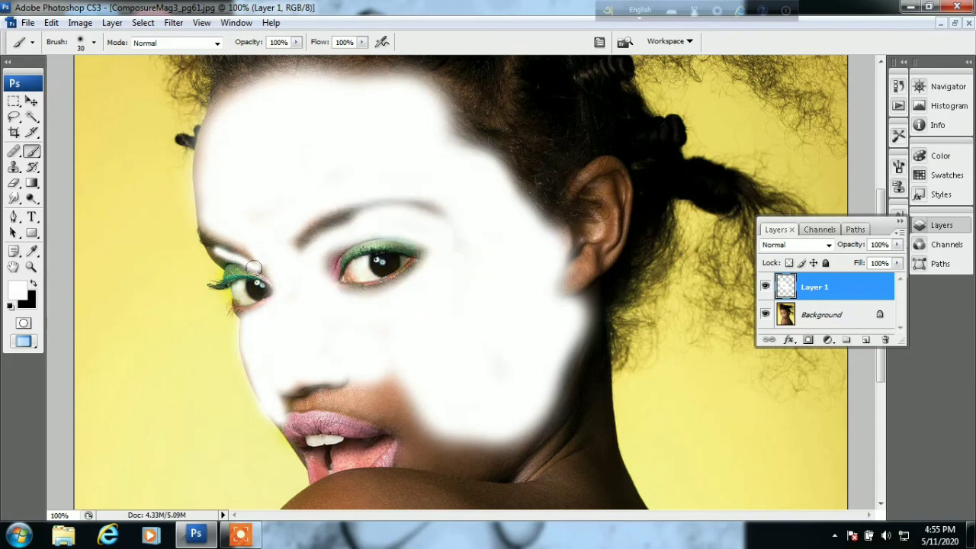
left_click_drag(257, 269, 216, 249)
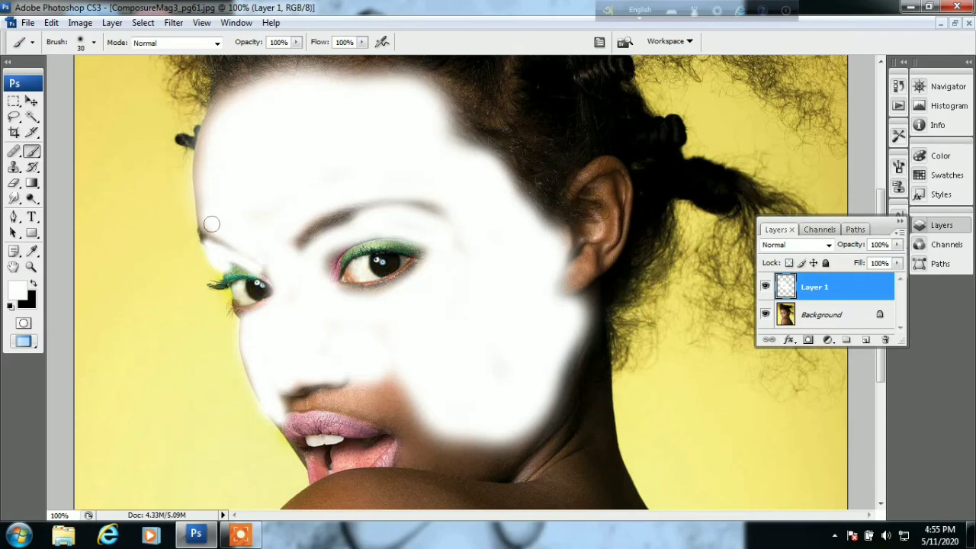
mouse_move(361, 391)
left_mouse_down()
mouse_move(374, 381)
mouse_move(407, 407)
mouse_move(366, 396)
mouse_move(284, 406)
left_mouse_up()
key("bracketleft")
left_click_drag(352, 412, 419, 441)
key("bracketright")
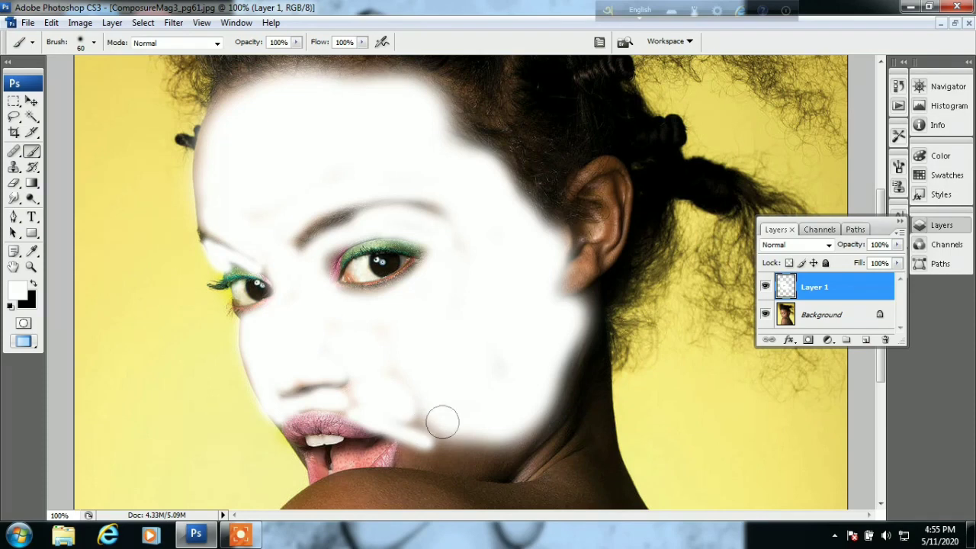
scroll(442, 421, "down", 2)
- Paint white over the chin, the upper neck, the right side of the neck and the shoulder shadow
scroll(477, 364, "down", 3)
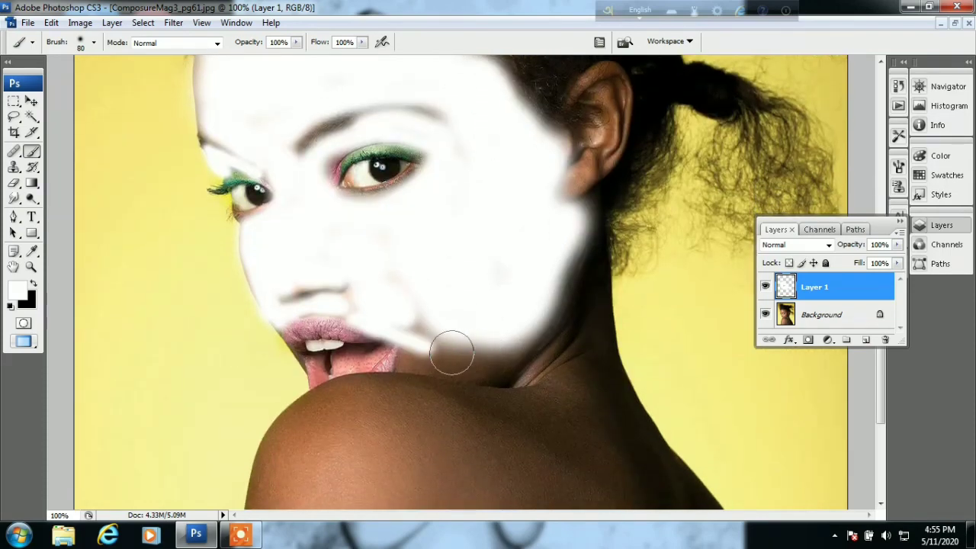
mouse_move(452, 353)
left_mouse_down()
mouse_move(429, 342)
mouse_move(420, 353)
mouse_move(513, 371)
mouse_move(556, 331)
mouse_move(584, 257)
left_mouse_up()
key("bracketleft")
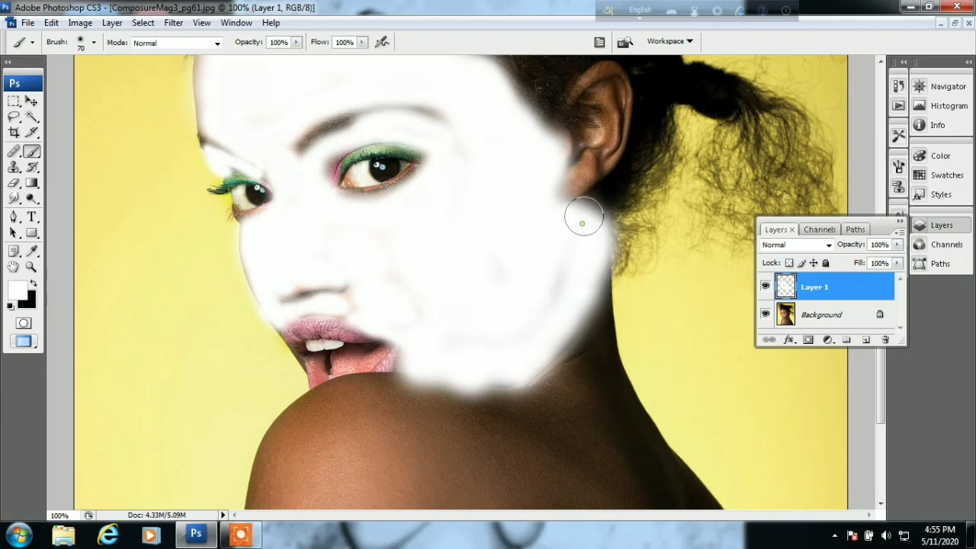
mouse_move(584, 219)
left_mouse_down()
mouse_move(577, 320)
mouse_move(584, 272)
mouse_move(589, 390)
mouse_move(551, 344)
mouse_move(564, 403)
mouse_move(595, 407)
mouse_move(653, 475)
mouse_move(702, 500)
mouse_move(600, 465)
left_mouse_up()
key("bracketright")
key("bracketright")
key("bracketright")
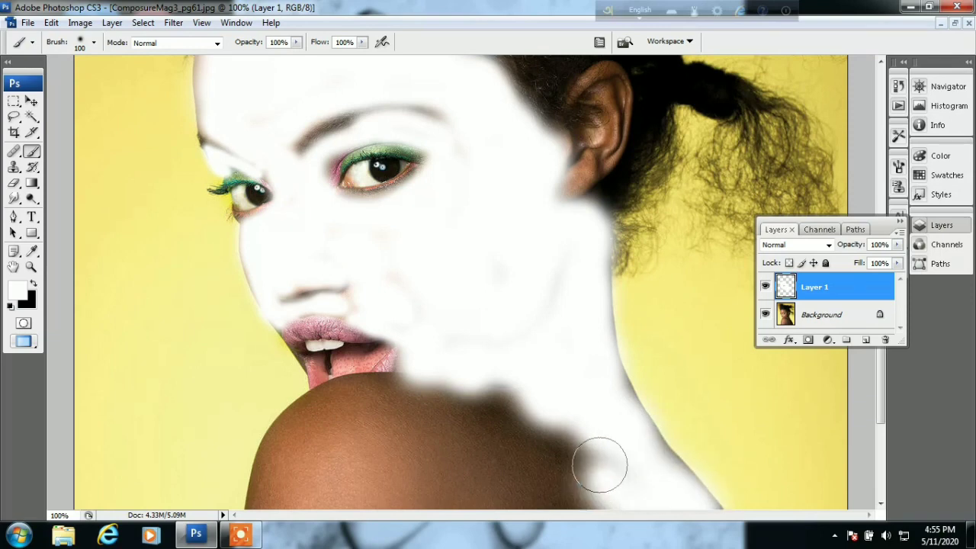
mouse_move(572, 279)
left_mouse_down()
mouse_move(560, 477)
mouse_move(571, 464)
mouse_move(541, 497)
mouse_move(492, 459)
mouse_move(479, 488)
mouse_move(592, 457)
left_mouse_up()
- Paint white over the upper-left shoulder and along the shoulder edge
key("bracketright")
mouse_move(486, 397)
left_mouse_down()
mouse_move(409, 409)
mouse_move(321, 455)
mouse_move(409, 420)
mouse_move(386, 392)
mouse_move(298, 420)
mouse_move(252, 495)
mouse_move(318, 477)
mouse_move(305, 496)
mouse_move(377, 479)
mouse_move(491, 491)
left_mouse_up()
key("bracketleft")
key("bracketleft")
key("bracketleft")
key("bracketright")
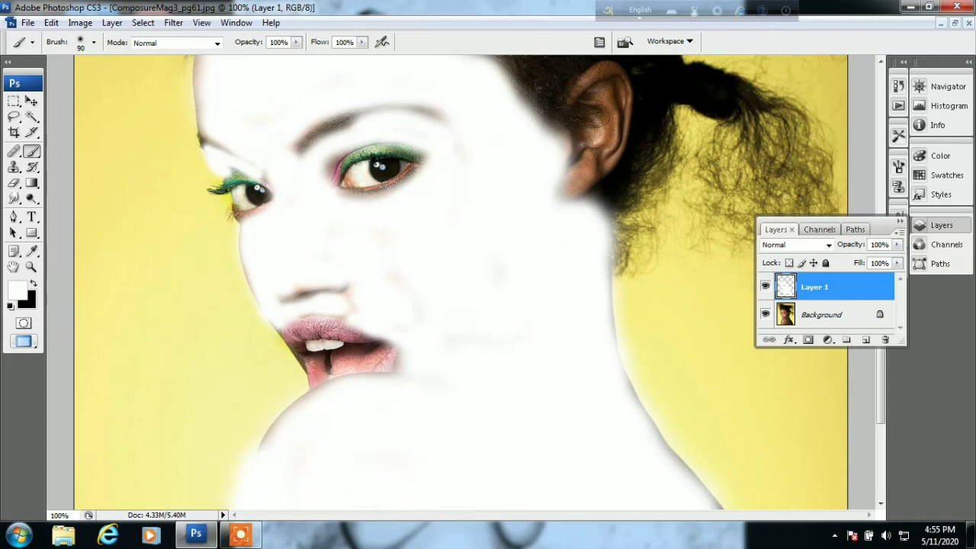
key("bracketleft")
key("bracketleft")
key("bracketleft")
left_click_drag(275, 429, 309, 404)
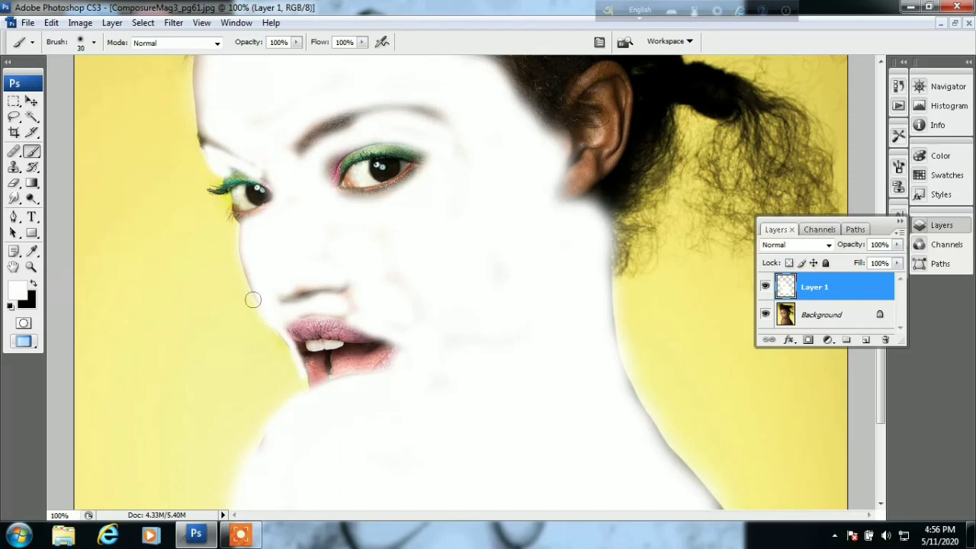
- Paint white along the cheek edge, around the ear, along the forehead hairline and down the left face edge
left_click_drag(252, 285, 238, 248)
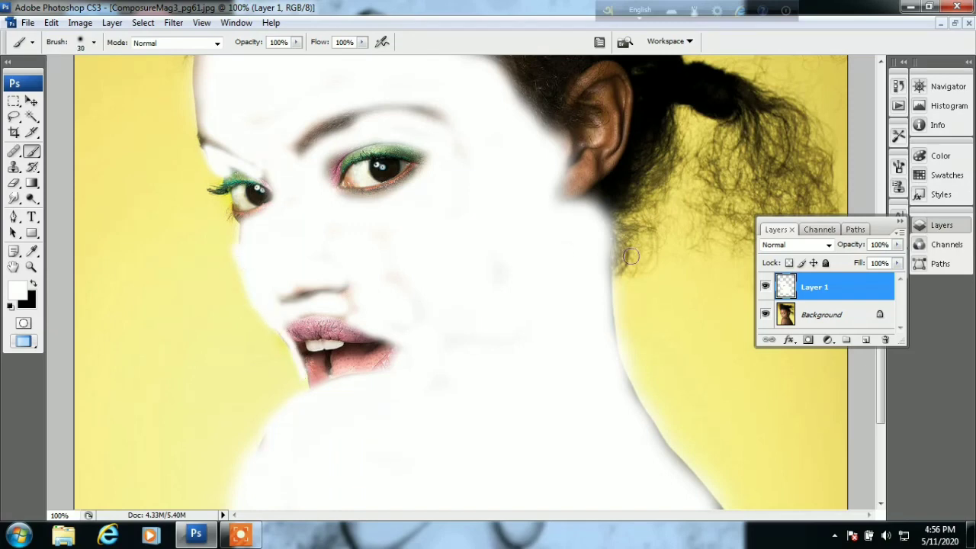
scroll(624, 324, "up", 3)
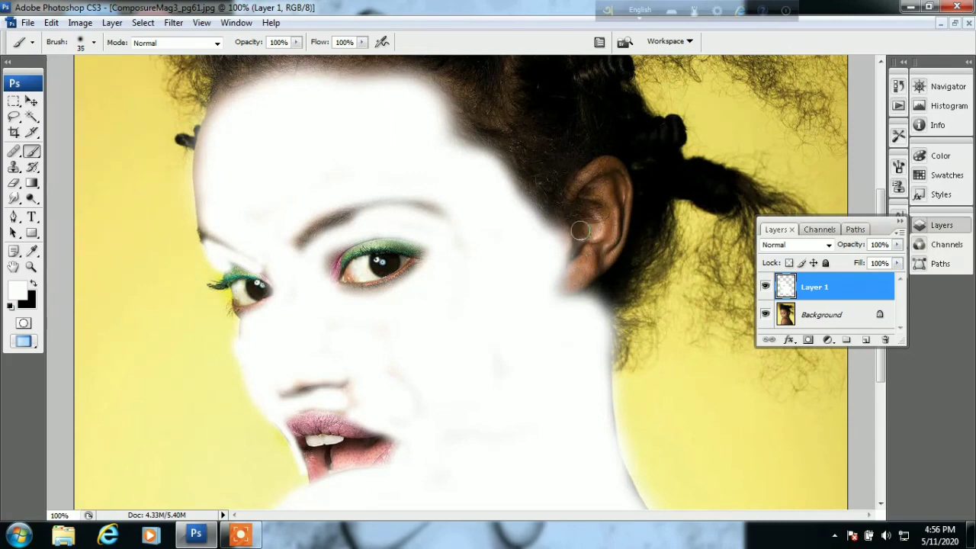
key("bracketright")
mouse_move(586, 257)
left_mouse_down()
mouse_move(571, 275)
mouse_move(609, 241)
mouse_move(610, 194)
mouse_move(598, 260)
mouse_move(573, 266)
mouse_move(599, 221)
mouse_move(590, 191)
mouse_move(606, 169)
mouse_move(625, 195)
mouse_move(587, 171)
left_mouse_up()
key("bracketleft")
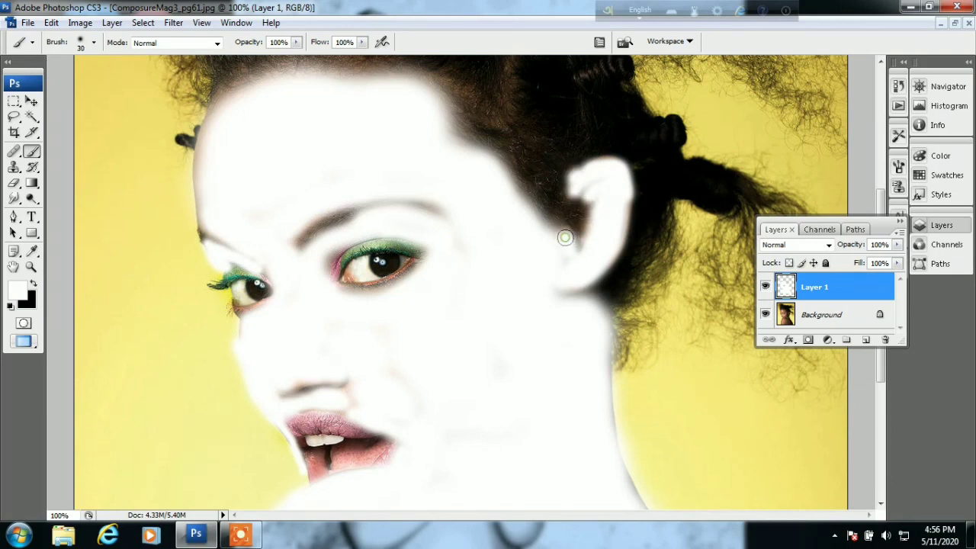
mouse_move(215, 103)
left_mouse_down()
mouse_move(256, 91)
mouse_move(246, 87)
mouse_move(367, 81)
mouse_move(419, 98)
mouse_move(451, 153)
left_mouse_up()
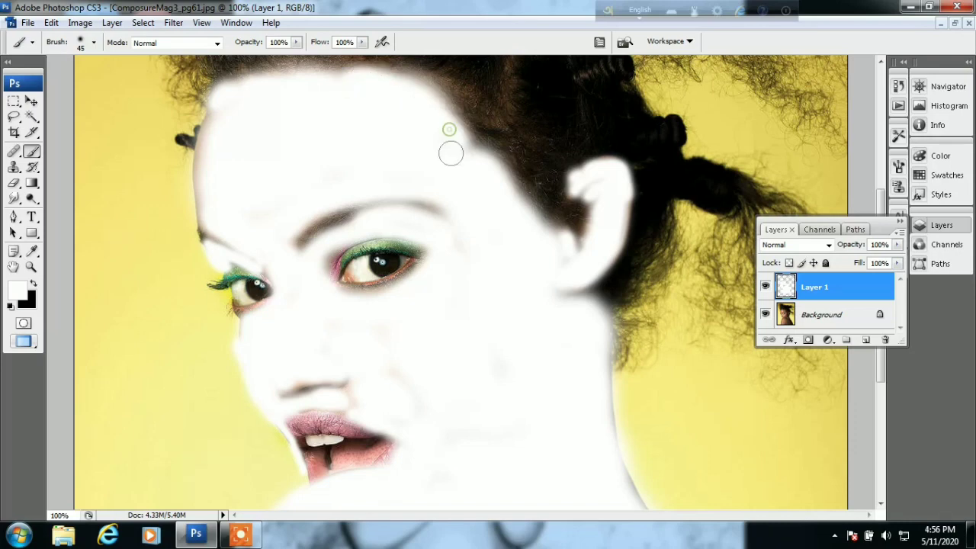
mouse_move(214, 208)
left_mouse_down()
mouse_move(206, 135)
mouse_move(218, 103)
left_mouse_up()
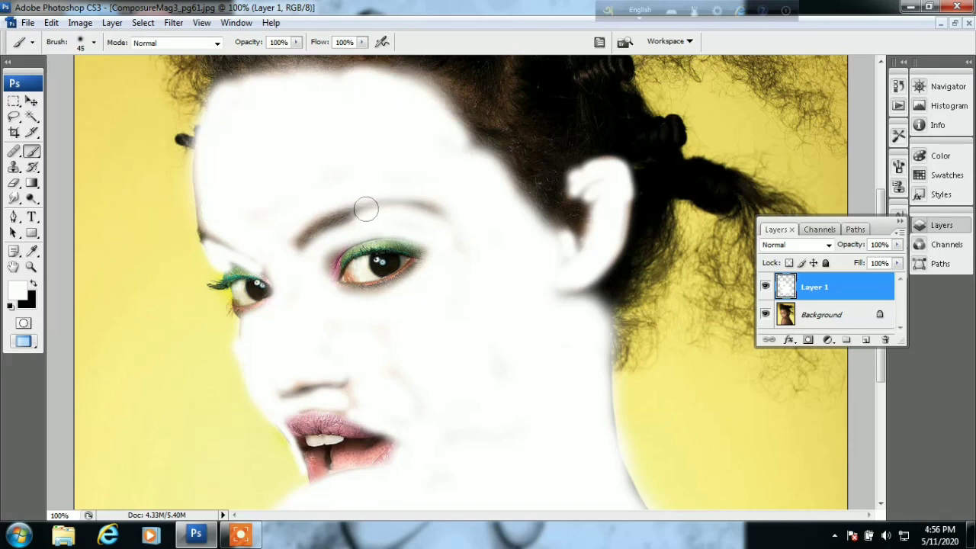
left_click(454, 299, "alt")
- In full-screen view at 66.7%, paint the lower shoulder and the right shoulder edge white with a 150 px brush
left_click(453, 296, "alt")
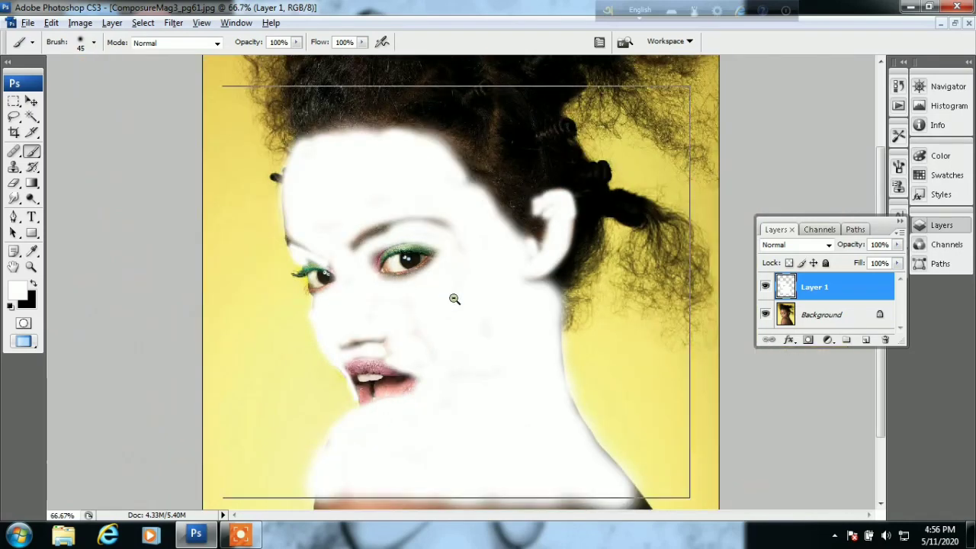
left_click(491, 372, "alt")
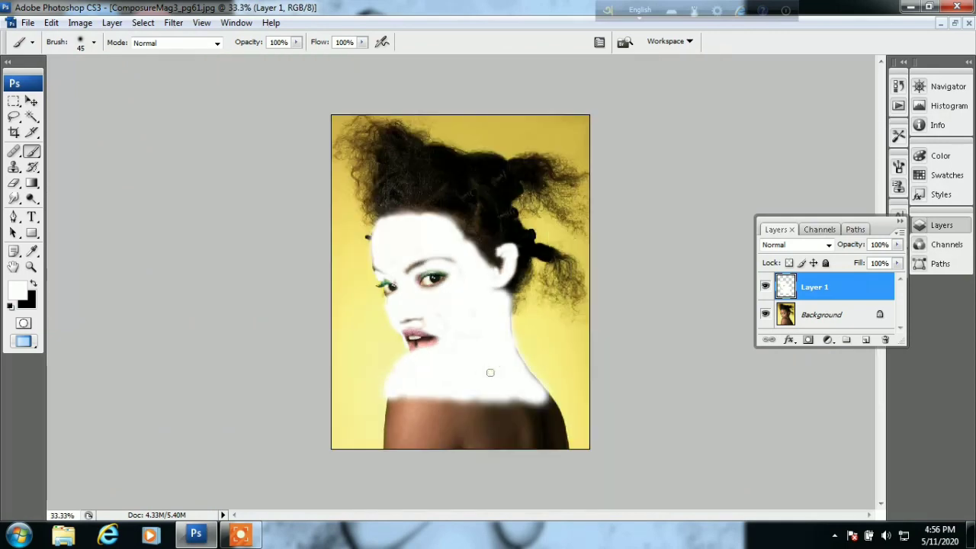
left_click(490, 374, "ctrl")
left_click(491, 381, "ctrl")
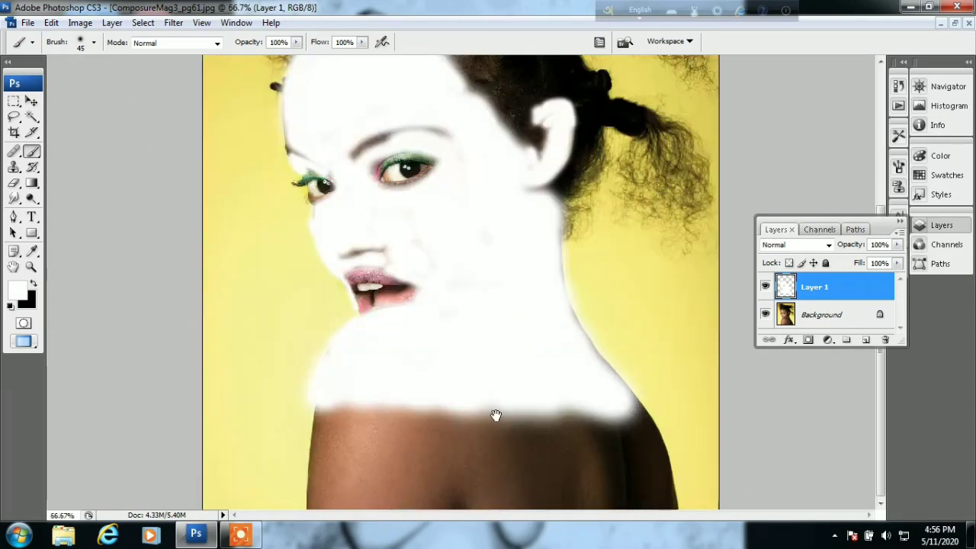
key("f")
left_click_drag(516, 305, 495, 241)
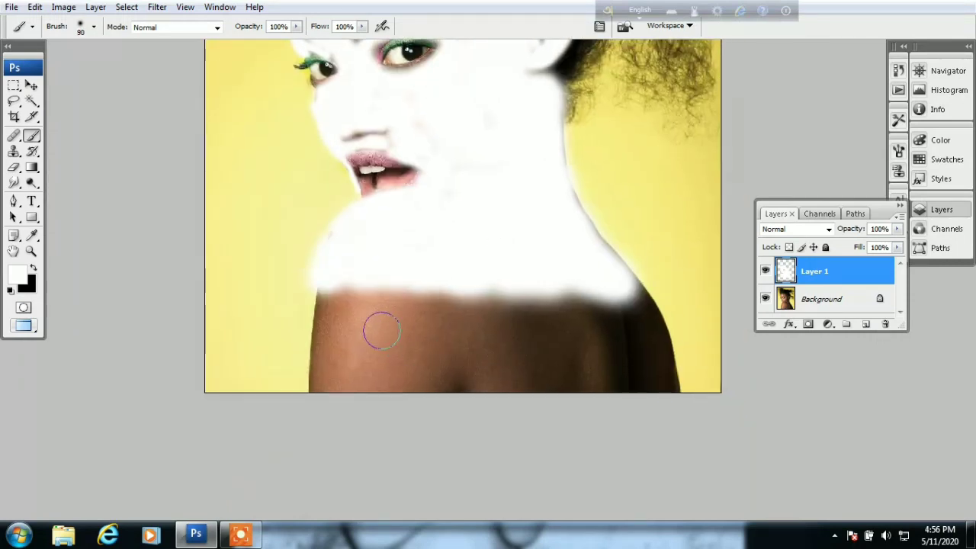
key("bracketright")
key("bracketright")
key("bracketright")
mouse_move(381, 330)
left_mouse_down()
mouse_move(391, 301)
mouse_move(379, 383)
mouse_move(427, 383)
mouse_move(446, 289)
mouse_move(479, 300)
mouse_move(506, 371)
mouse_move(536, 384)
mouse_move(588, 346)
mouse_move(593, 311)
mouse_move(616, 327)
left_mouse_up()
key("bracketleft")
key("bracketleft")
key("bracketleft")
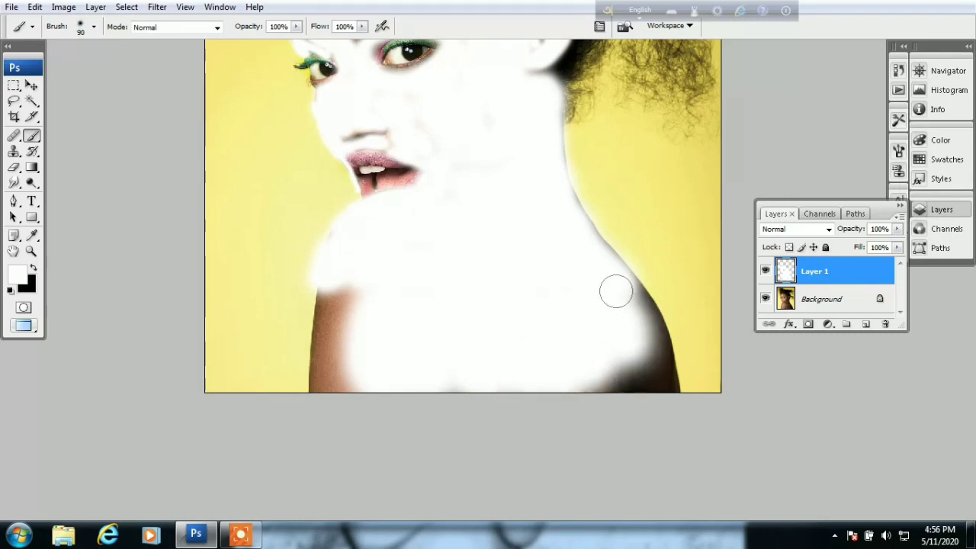
mouse_move(616, 292)
left_mouse_down()
mouse_move(633, 298)
mouse_move(658, 387)
mouse_move(597, 361)
mouse_move(677, 396)
mouse_move(647, 305)
mouse_move(590, 239)
mouse_move(558, 178)
left_mouse_up()
key("bracketleft")
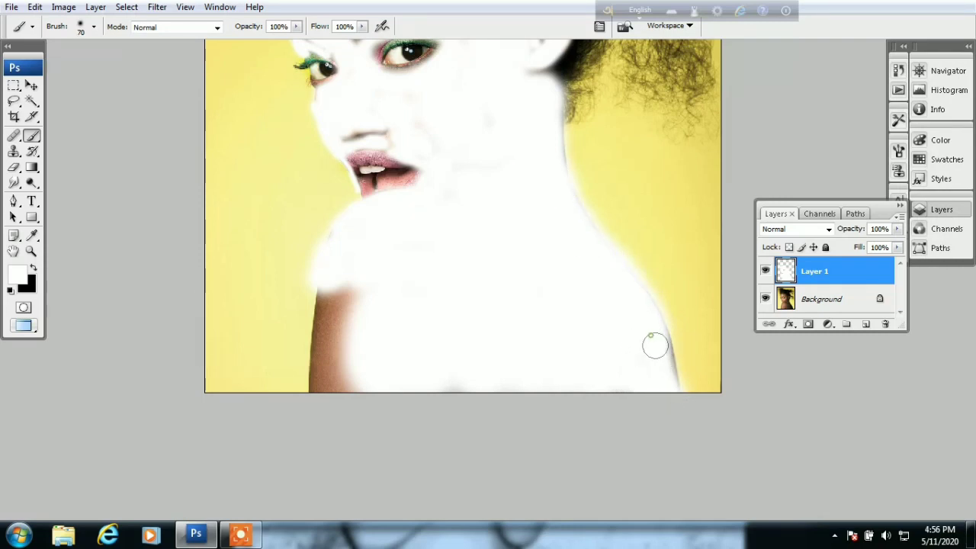
- Whiten the remaining lower-right and left shoulder edges, then cancel an accidental crop
left_click_drag(655, 346, 671, 407)
key("bracketright")
mouse_move(341, 390)
left_mouse_down()
mouse_move(348, 294)
mouse_move(355, 340)
left_mouse_up()
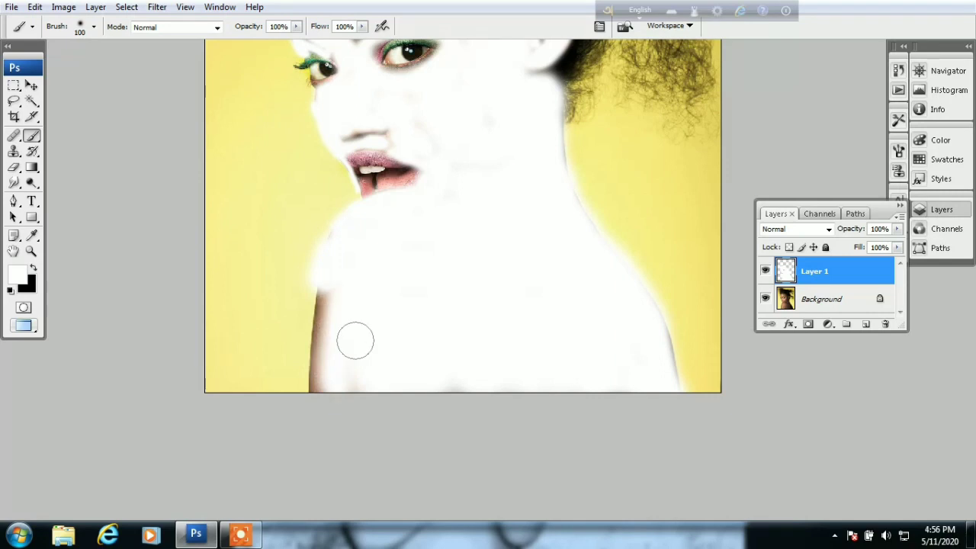
left_click_drag(338, 394, 329, 267)
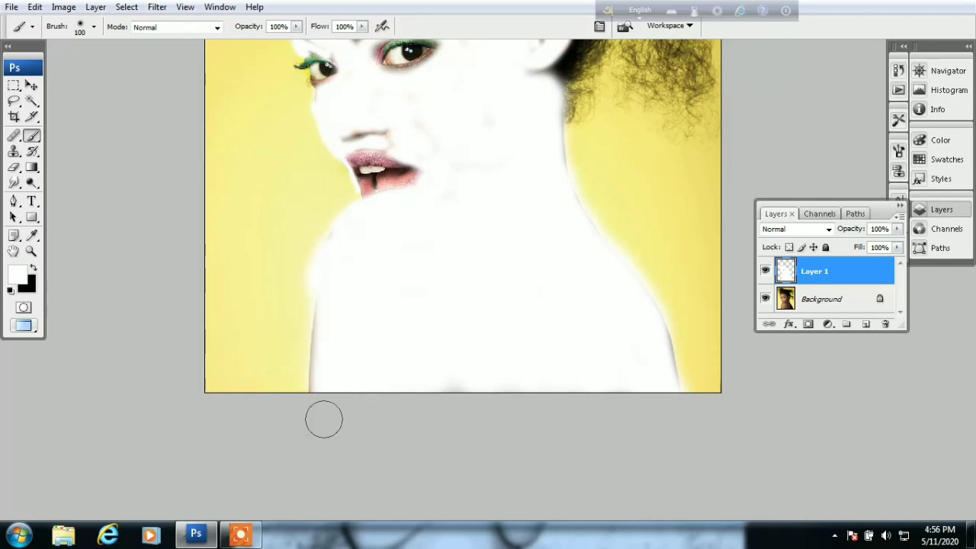
mouse_move(436, 247)
left_mouse_down()
mouse_move(431, 328)
mouse_move(448, 337)
left_mouse_up()
key("c")
left_click(507, 340)
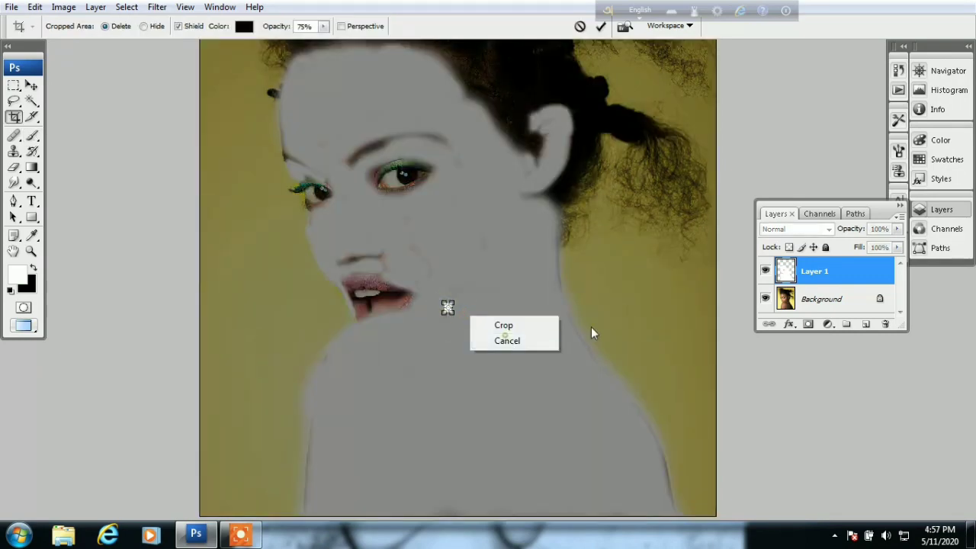
- Set Layer 1 to the Soft Light blend mode and toggle its visibility to compare before and after
left_click(828, 229)
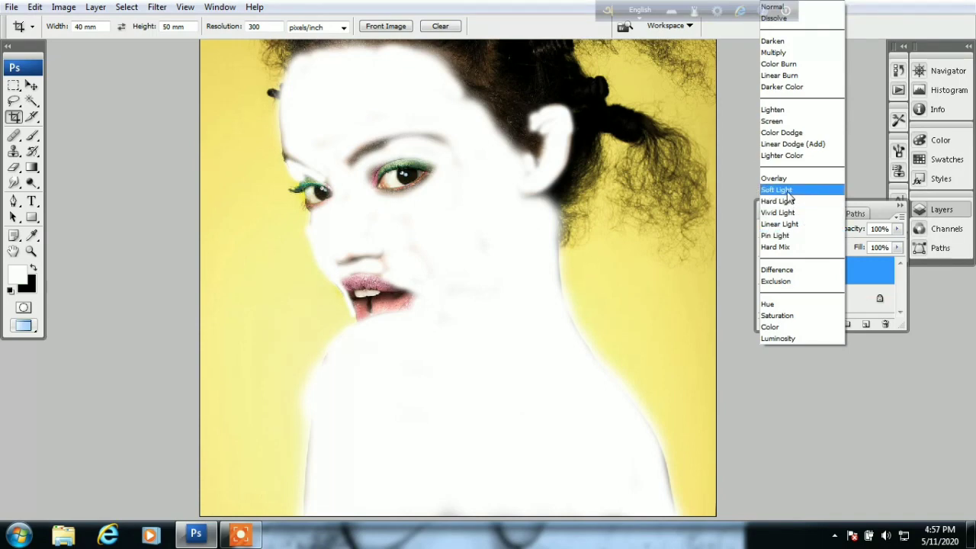
left_click(789, 191)
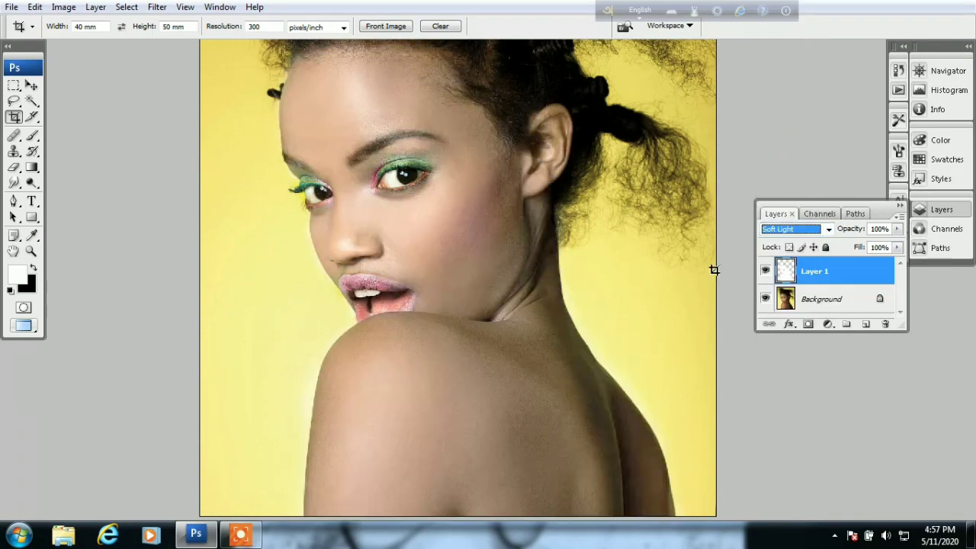
left_click(764, 274)
left_click(764, 275)
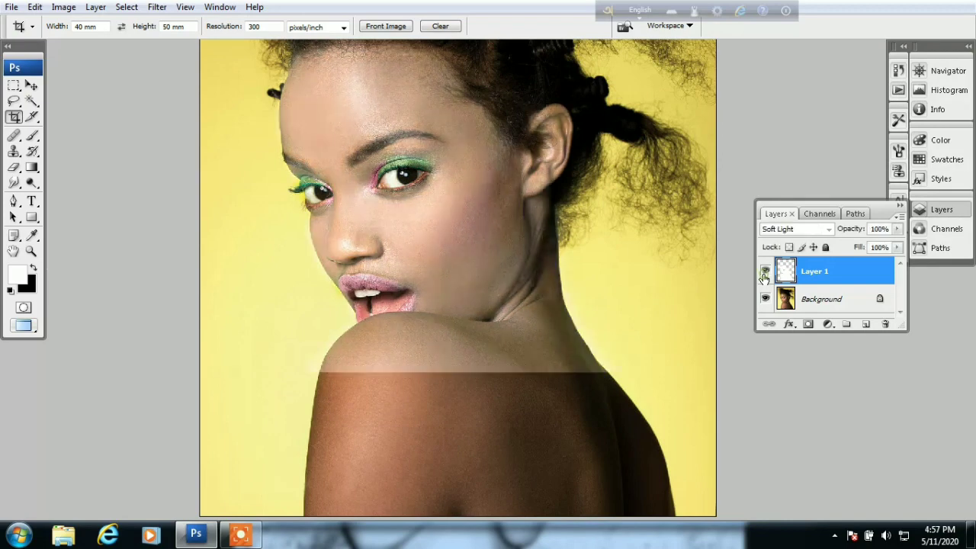
left_click(764, 274)
left_click(764, 273)
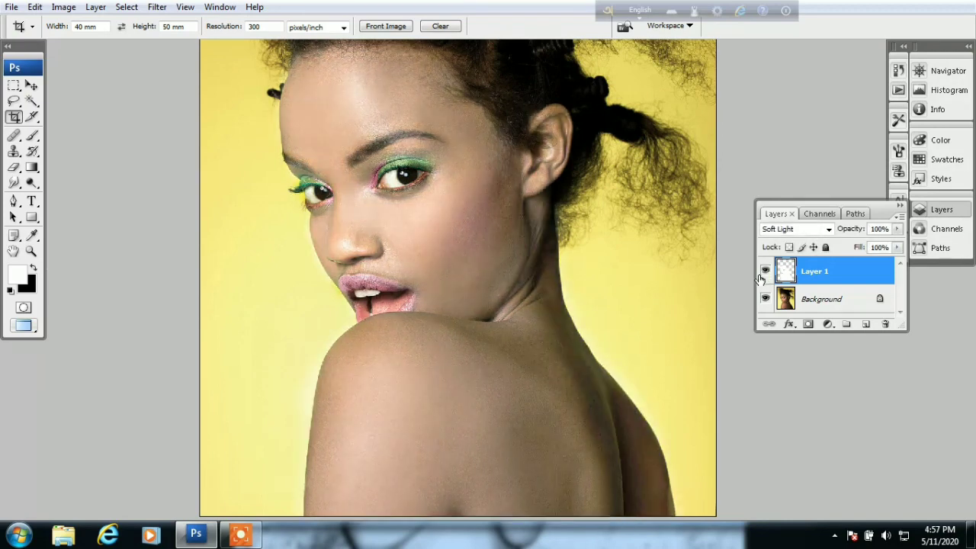
left_click(764, 273)
left_click(764, 273)
- Flatten Layer 1 into the Background layer
key("ctrl+minus")
key("ctrl+minus")
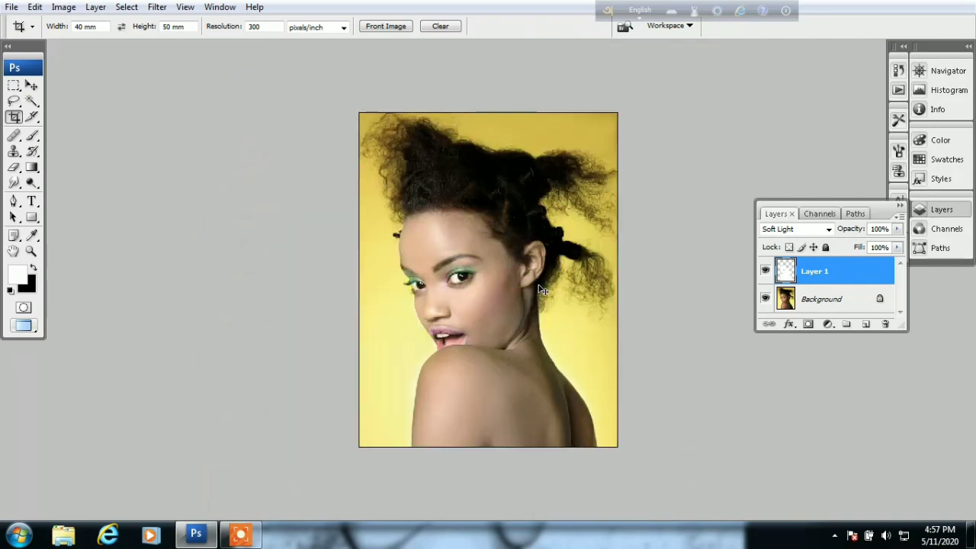
key("ctrl+plus")
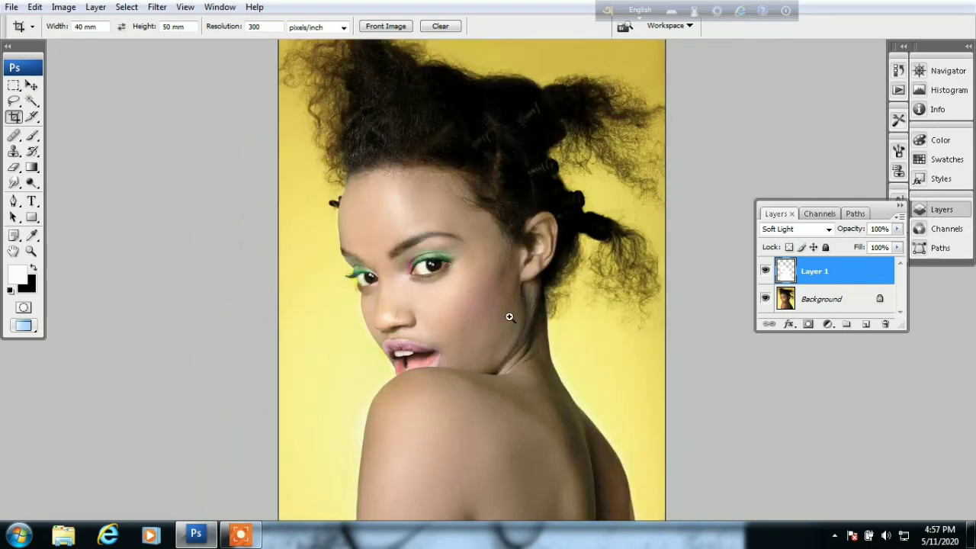
key("ctrl+plus")
scroll(542, 322, "down", 2)
left_click(798, 304)
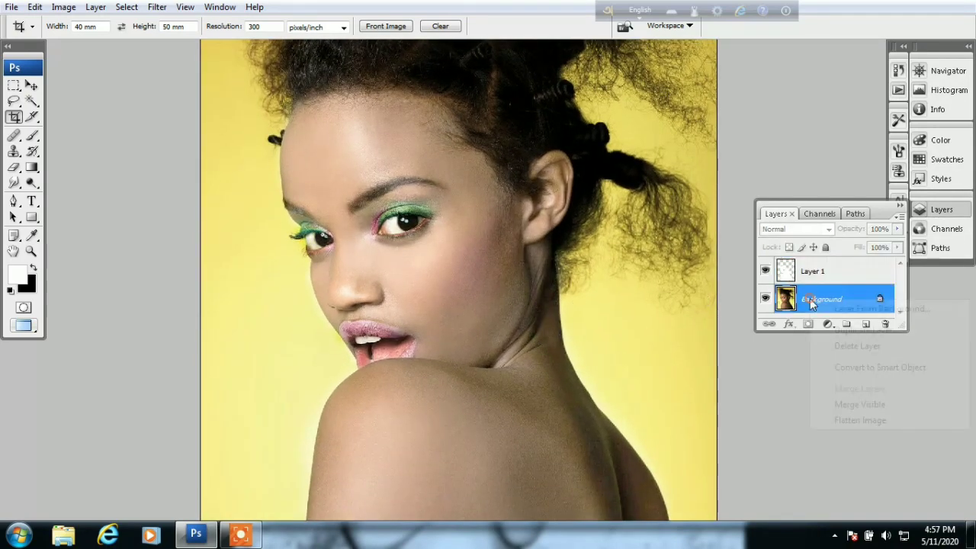
right_click(809, 299)
left_click(858, 419)
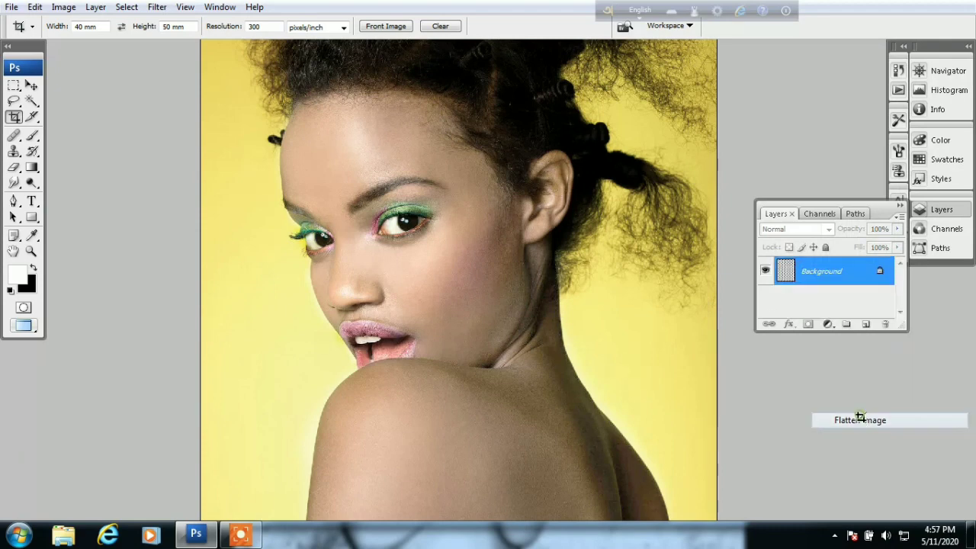
- Lift the Red Curves midpoint slightly, from input 124 to output 132
left_click(468, 306)
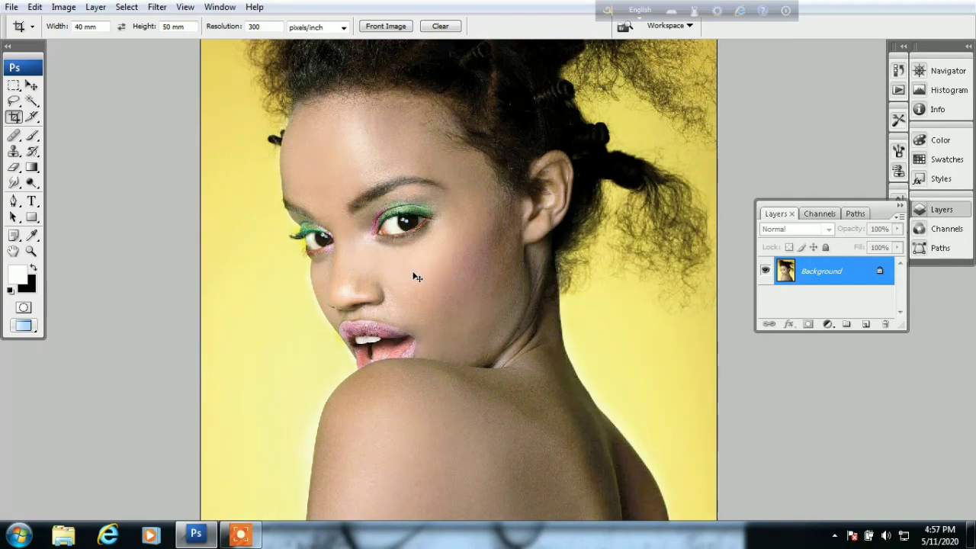
key("ctrl+m")
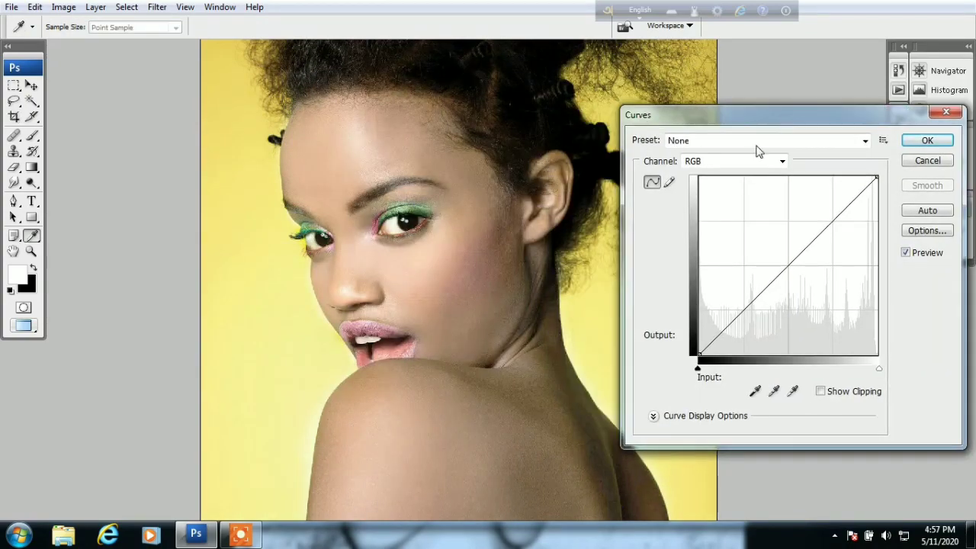
left_click(702, 161)
left_click(700, 190)
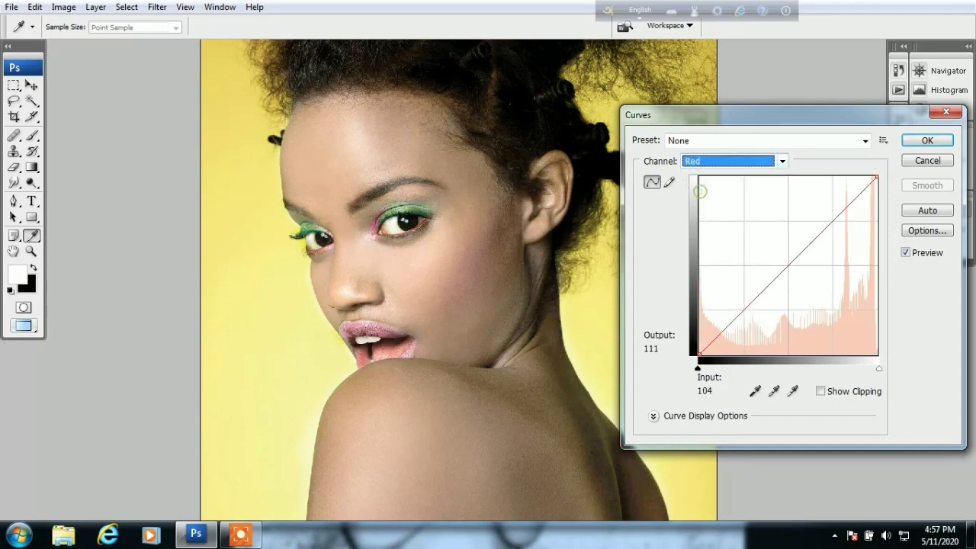
left_click(785, 263)
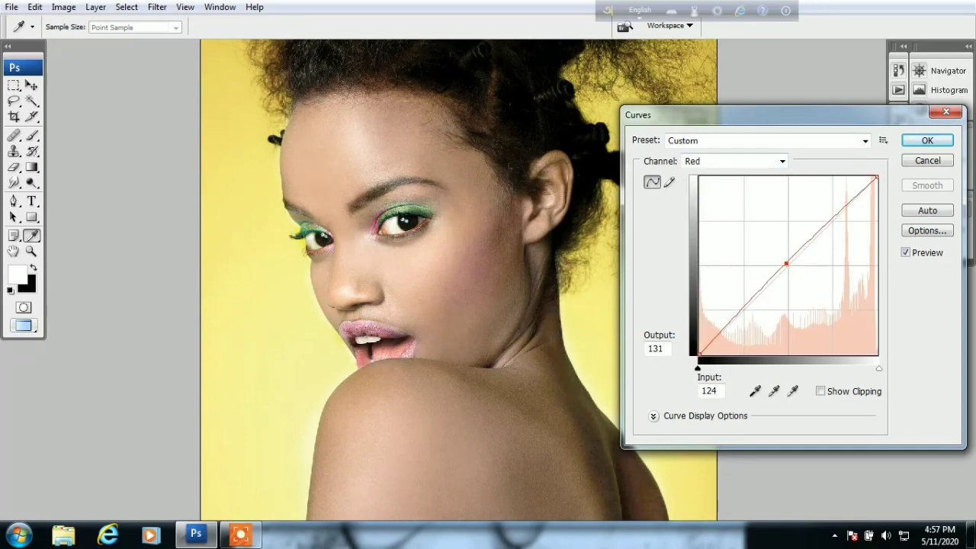
left_click_drag(785, 263, 785, 263)
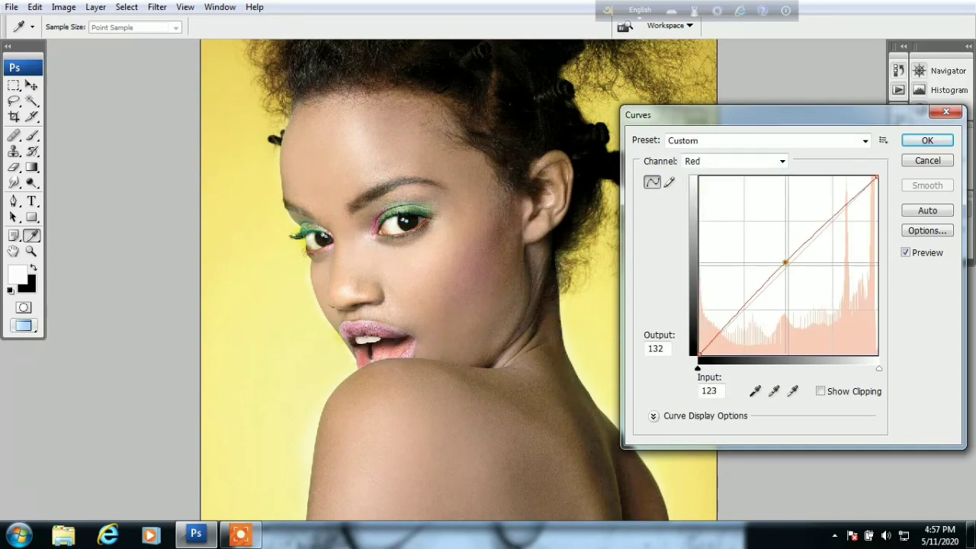
left_click(918, 144)
- Shift the midtone Color Balance toward yellow by -19
key("ctrl+b")
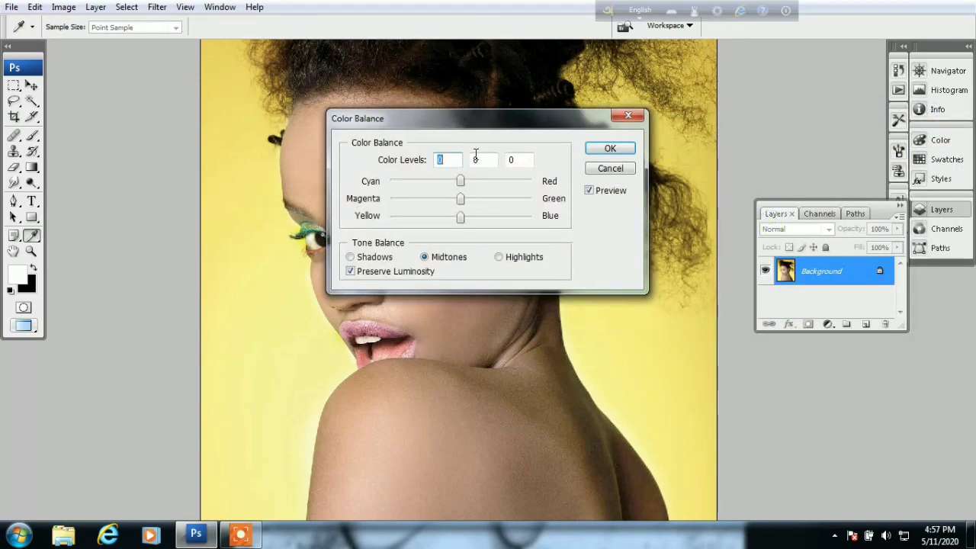
left_click_drag(490, 122, 791, 247)
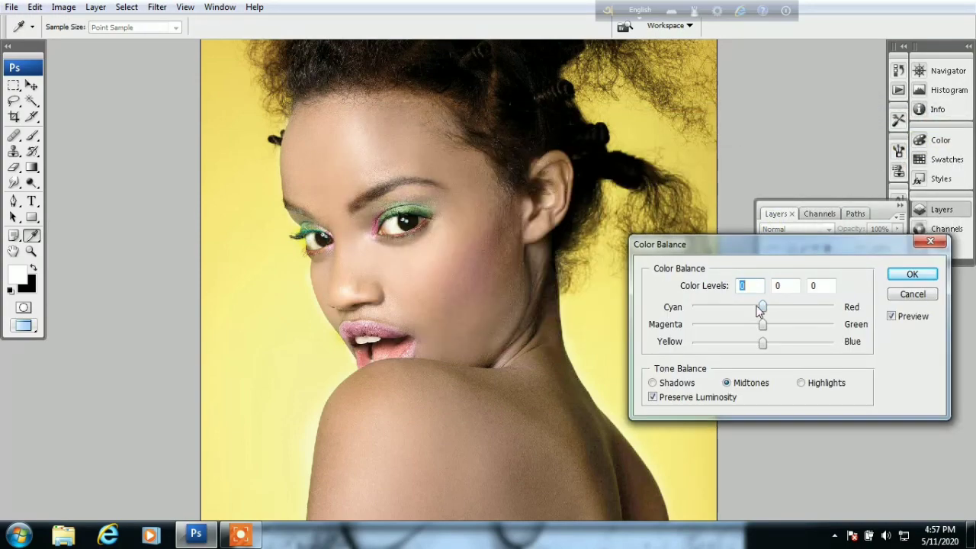
left_click_drag(749, 342, 753, 345)
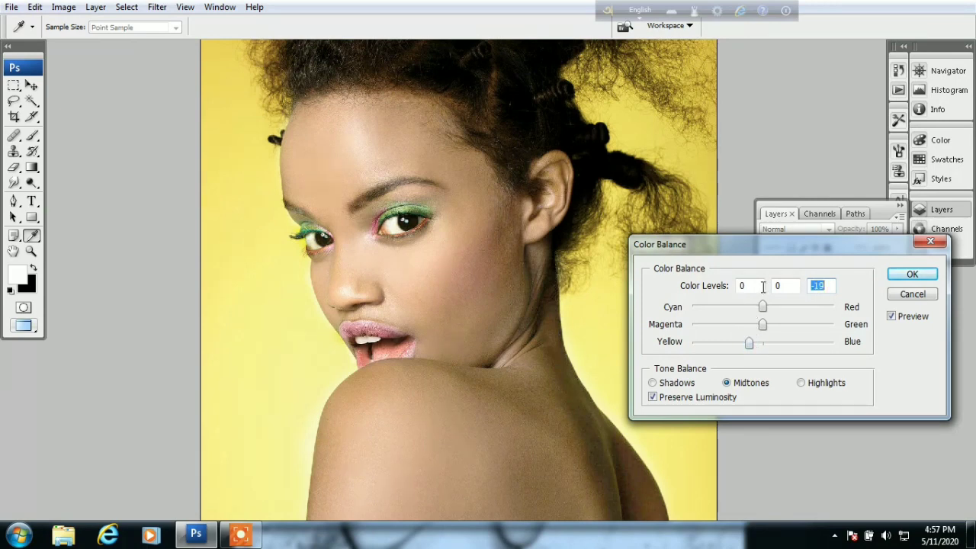
left_click(912, 273)
- Zoom in and pan across the face to inspect the skin, then fit the portrait to the window
key("c")
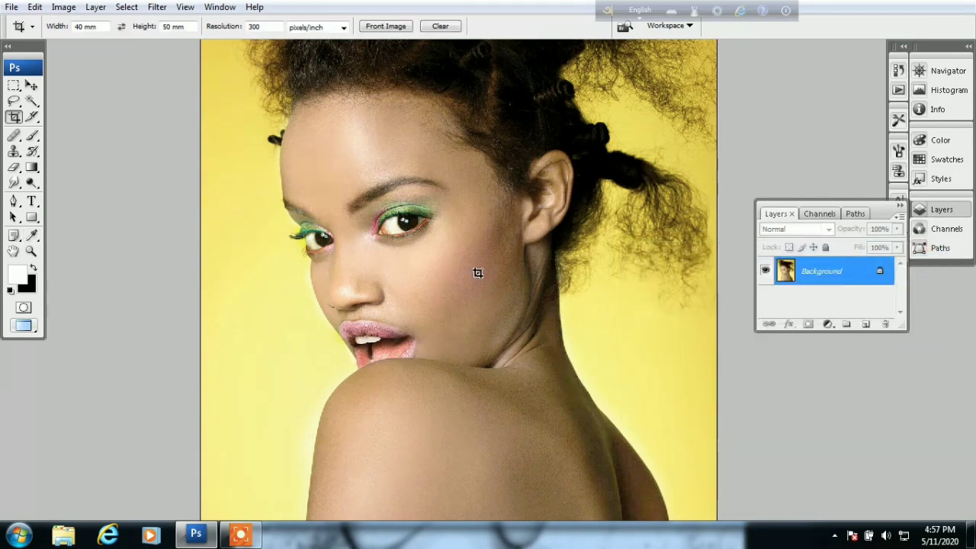
key("ctrl+plus")
mouse_move(432, 279)
left_mouse_down()
mouse_move(486, 301)
mouse_move(518, 297)
left_mouse_up()
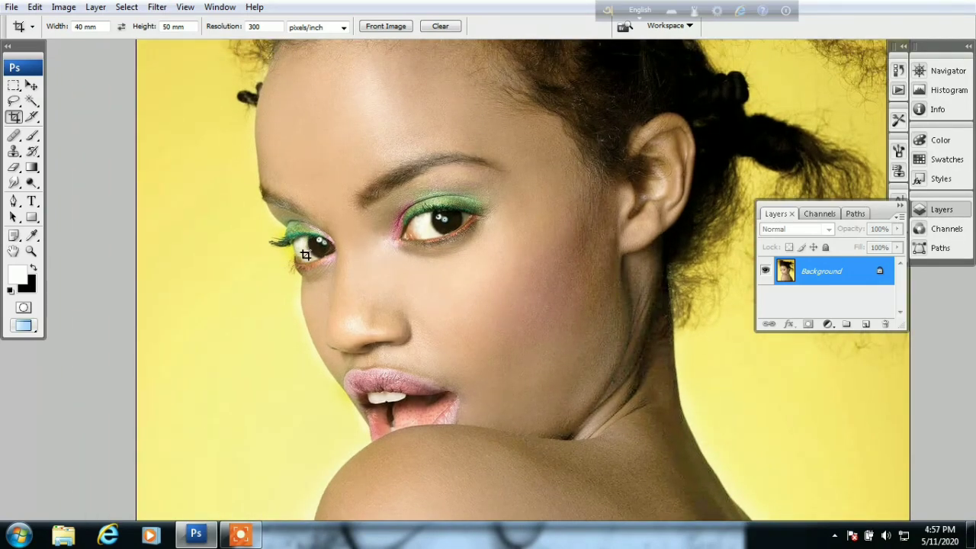
left_click(461, 291, "alt")
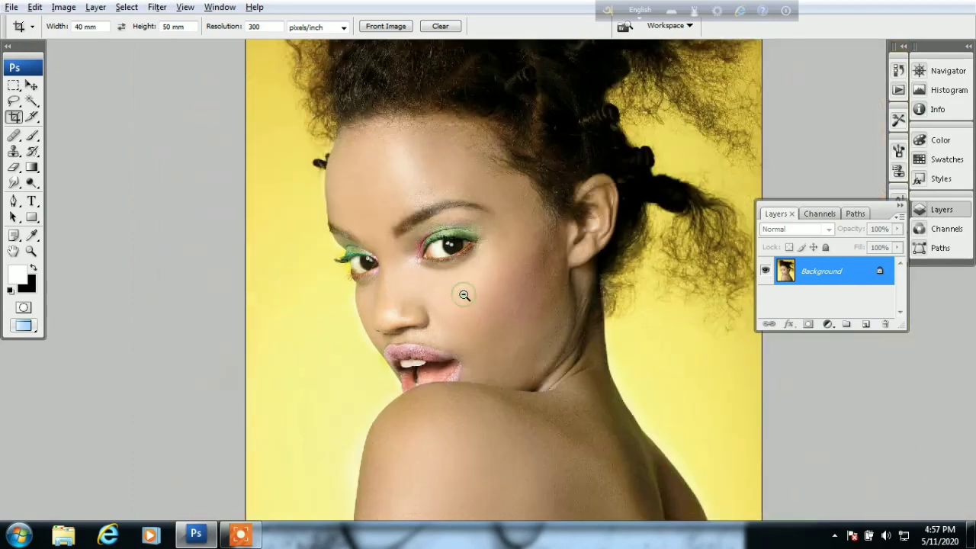
left_click(461, 292, "alt")
left_click(471, 302)
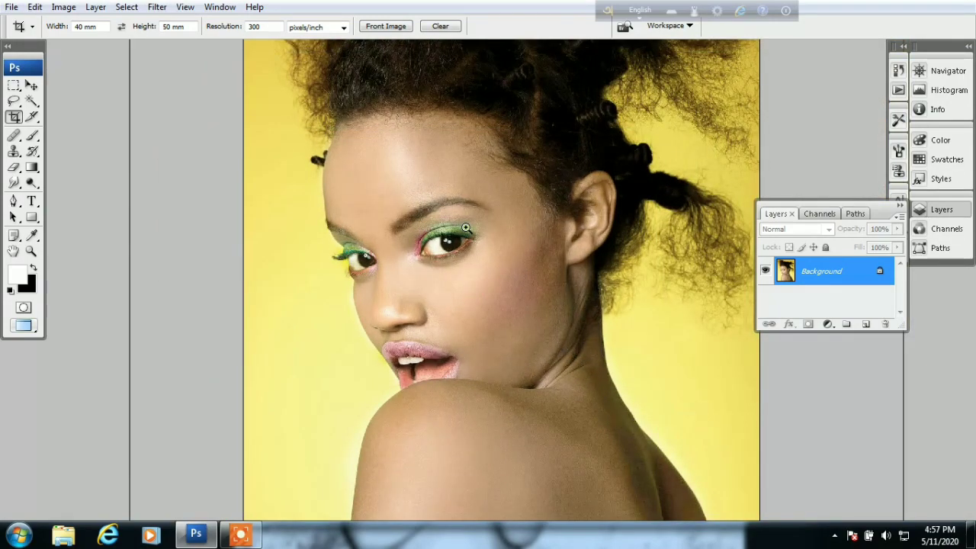
left_click(470, 301)
left_click(470, 302)
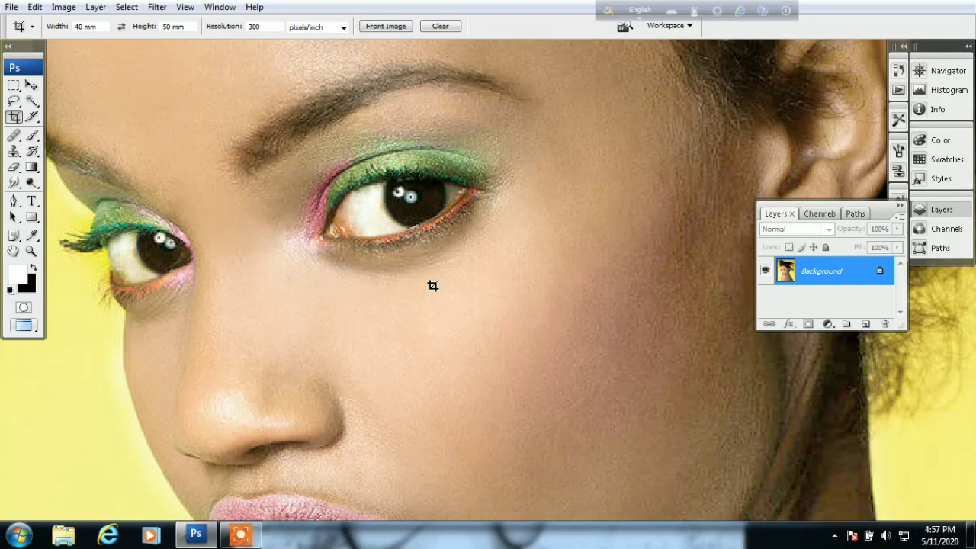
key("ctrl+0")
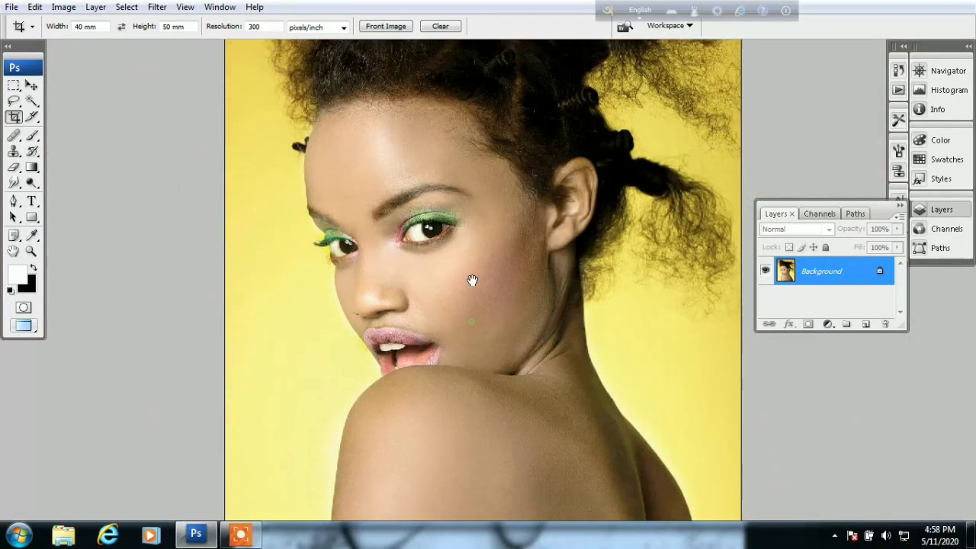
- Heal the pink cheek blemish with the Healing Brush and refit the portrait in the window
key("j")
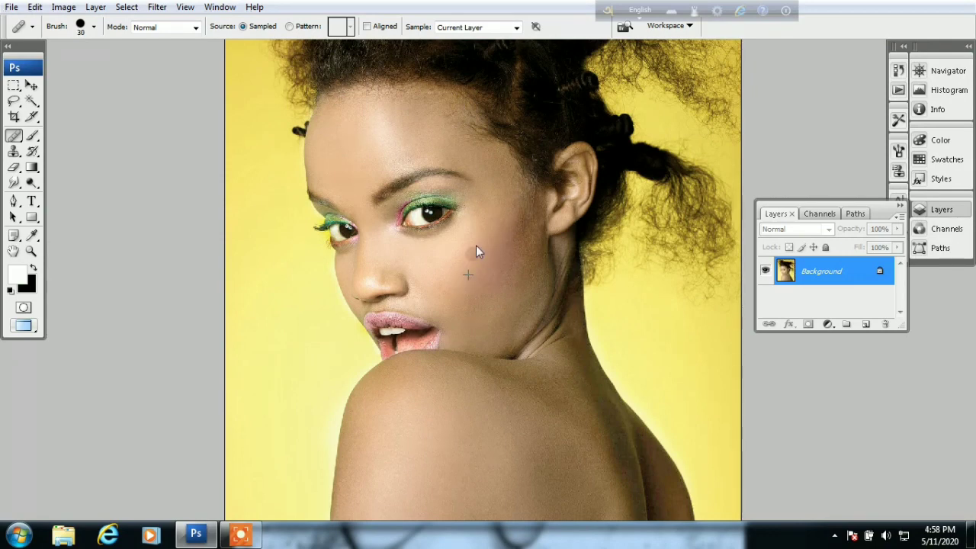
left_click(487, 261)
left_click_drag(469, 335, 478, 290)
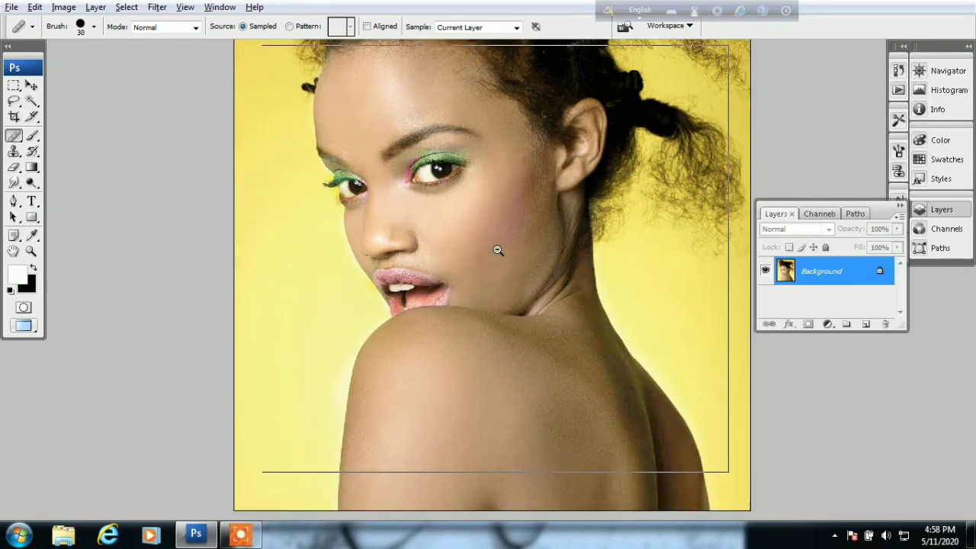
key("ctrl+0")
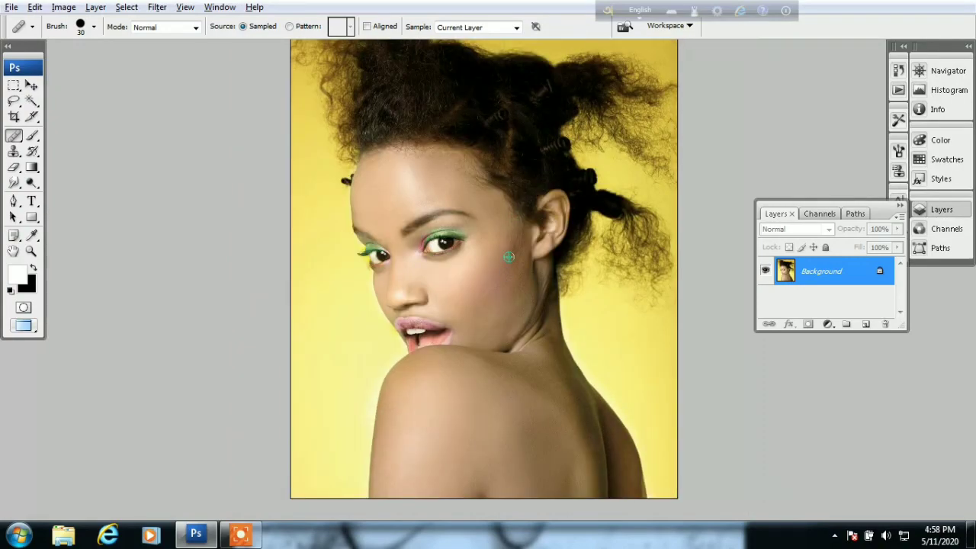
key("alt+i")
- Apply Brightness/Contrast with Brightness +8 and Contrast +9, then zoom out to the whole image
key("i")
key("alt+i")
key("a")
key("c")
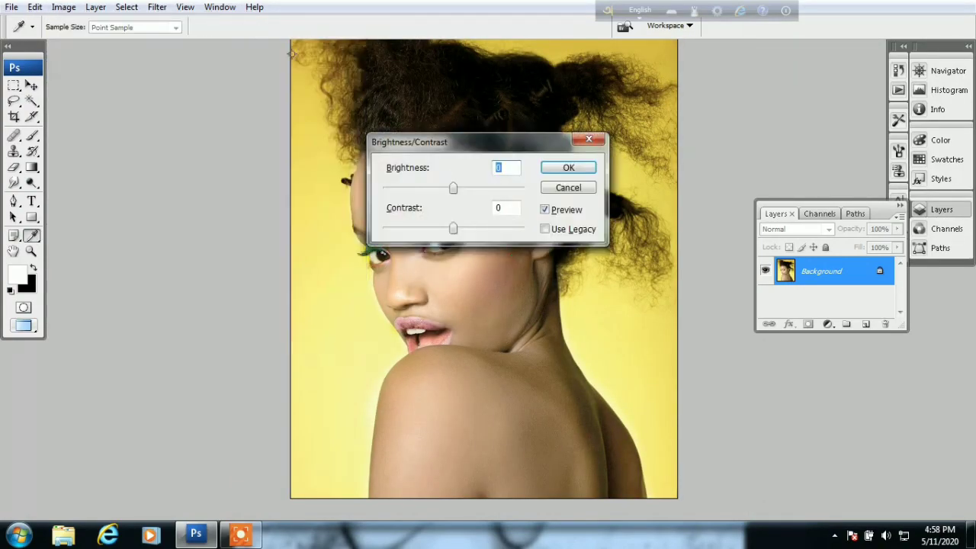
left_click_drag(462, 151, 649, 284)
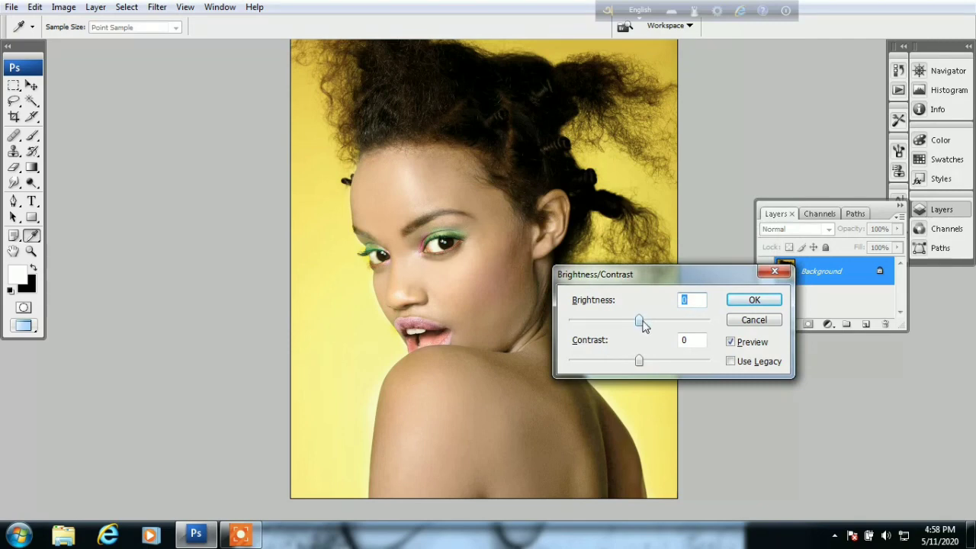
left_click_drag(642, 325, 643, 322)
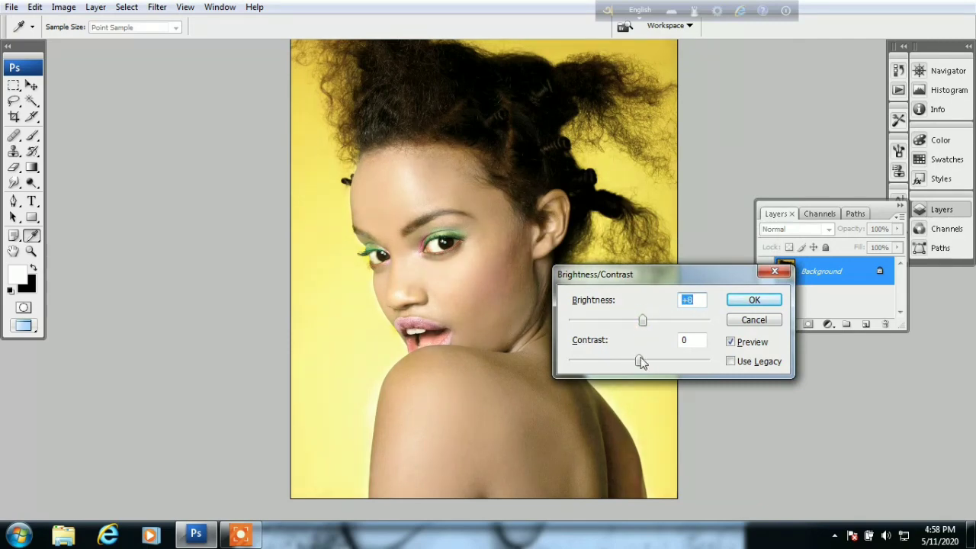
left_click_drag(638, 361, 645, 362)
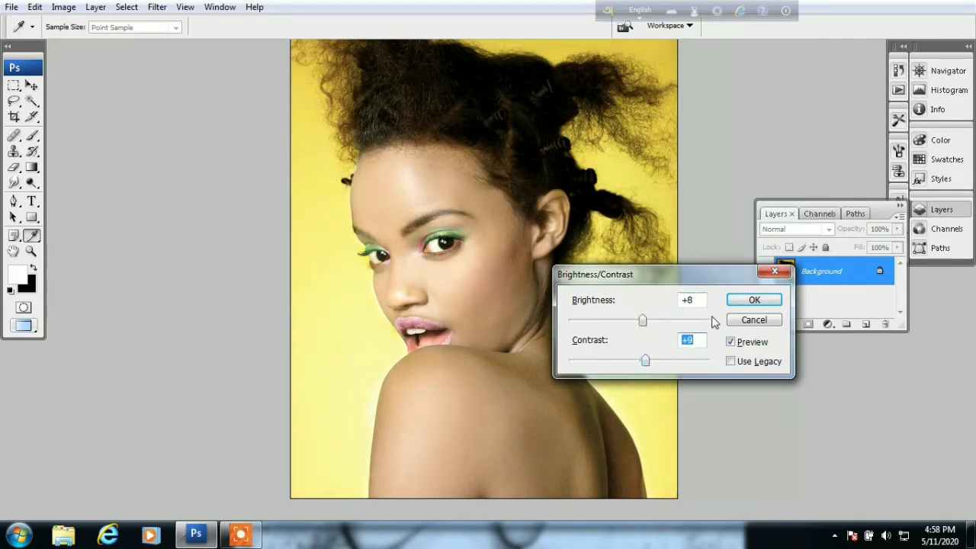
left_click(753, 300)
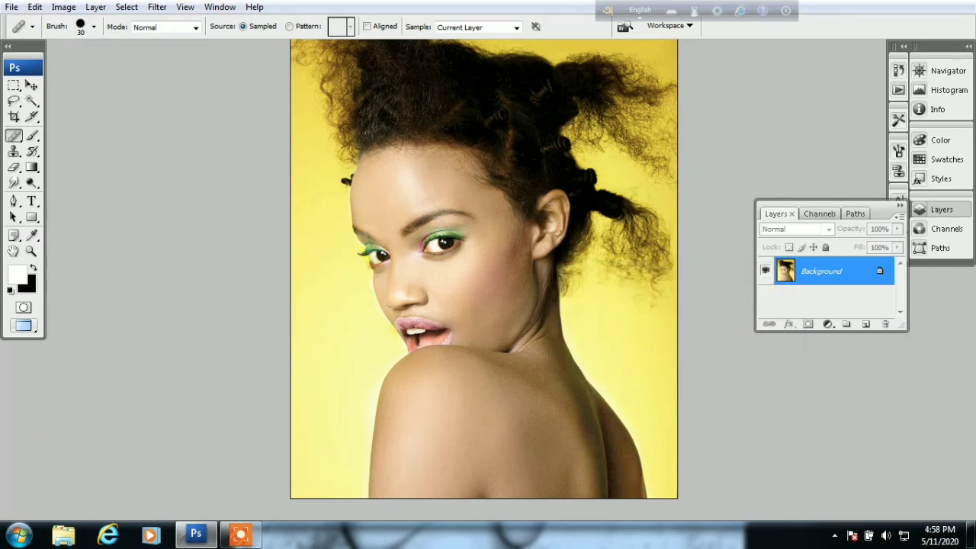
scroll(468, 312, "up", 1)
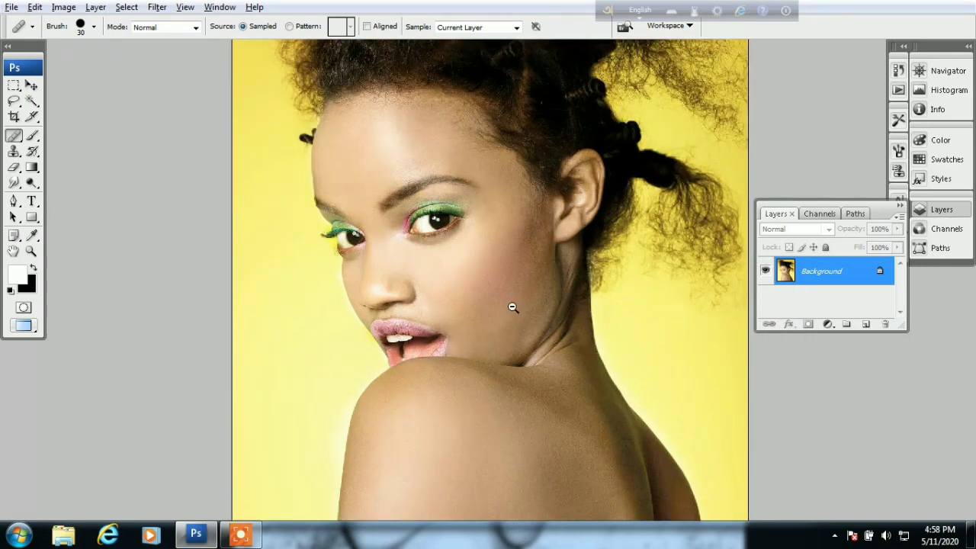
left_click(512, 307, "alt")
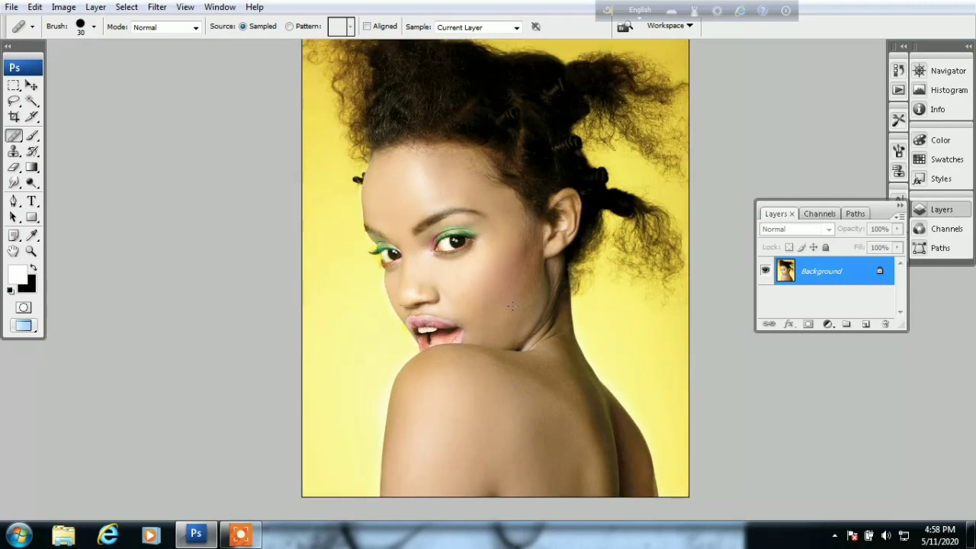
- Apply Levels with the black input level set to 37
key("ctrl+l")
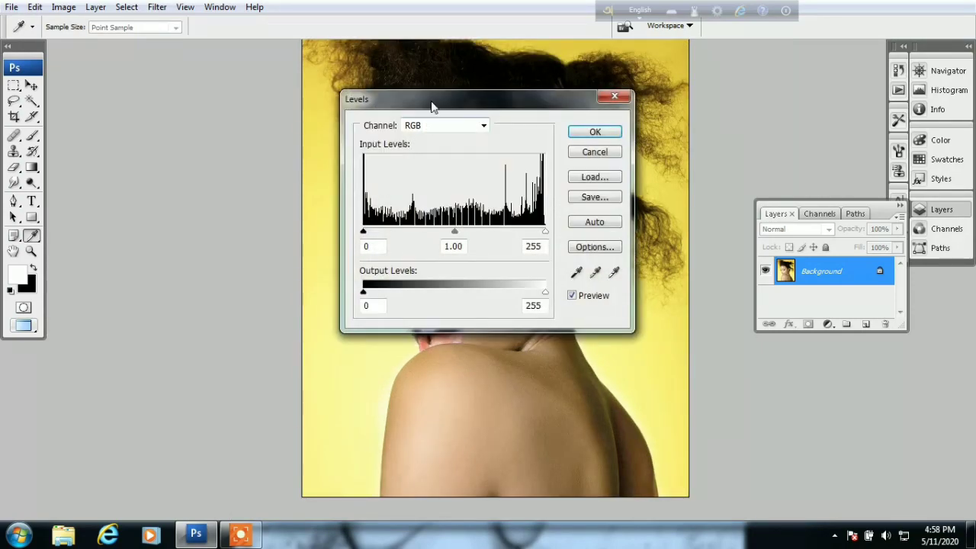
left_click_drag(430, 107, 728, 191)
left_click_drag(664, 317, 687, 317)
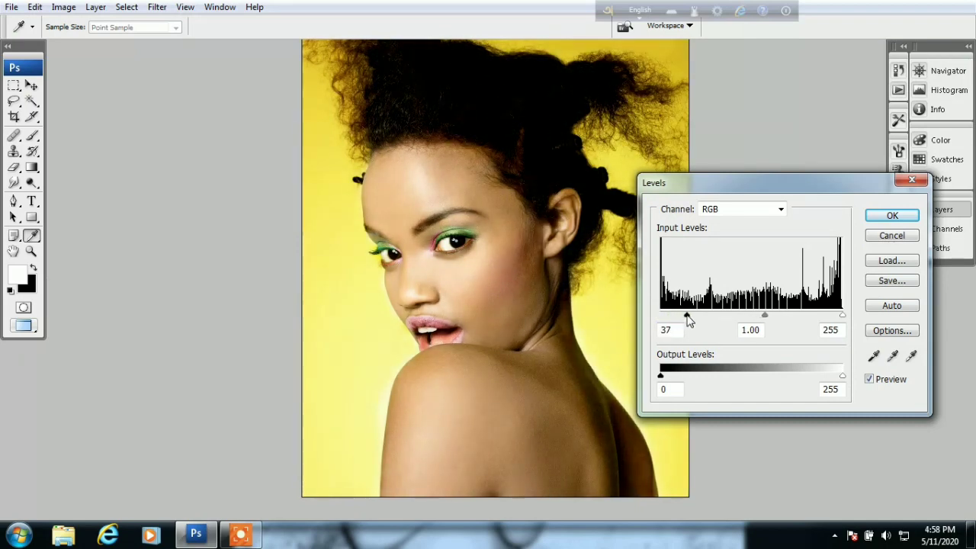
left_click(892, 216)
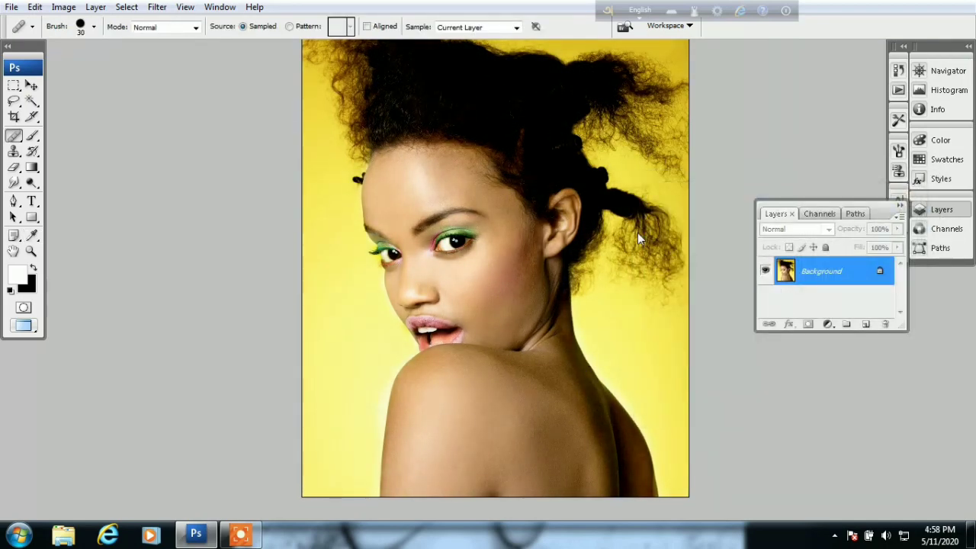
- Apply Curves lifting the RGB midtones from 117 to 141
key("ctrl+m")
left_click_drag(788, 265, 787, 258)
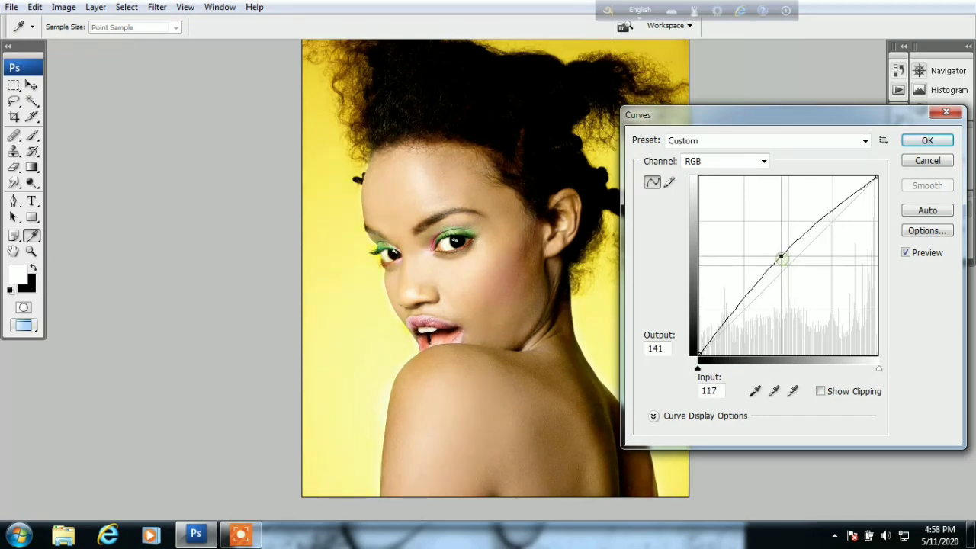
left_click(924, 142)
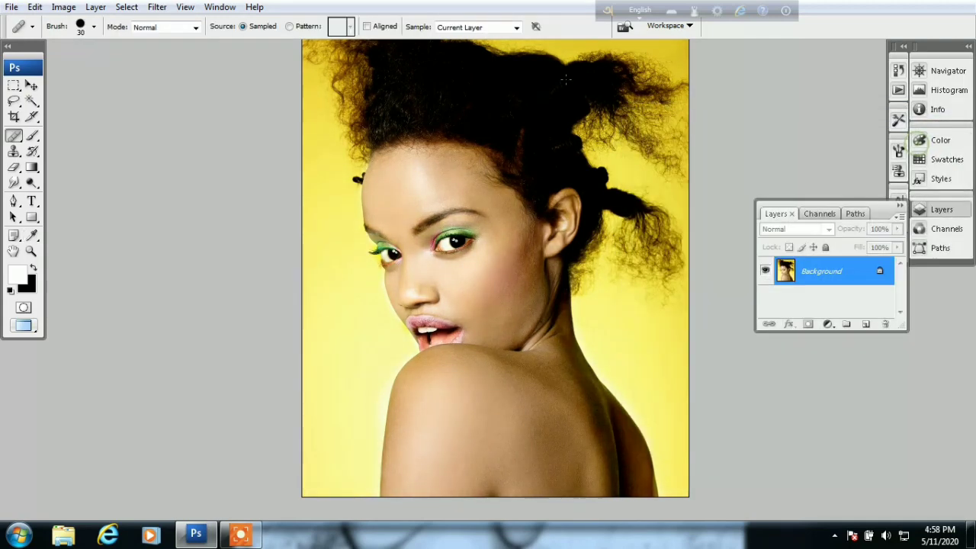
- Duplicate the Background layer as Background copy
left_click(157, 7)
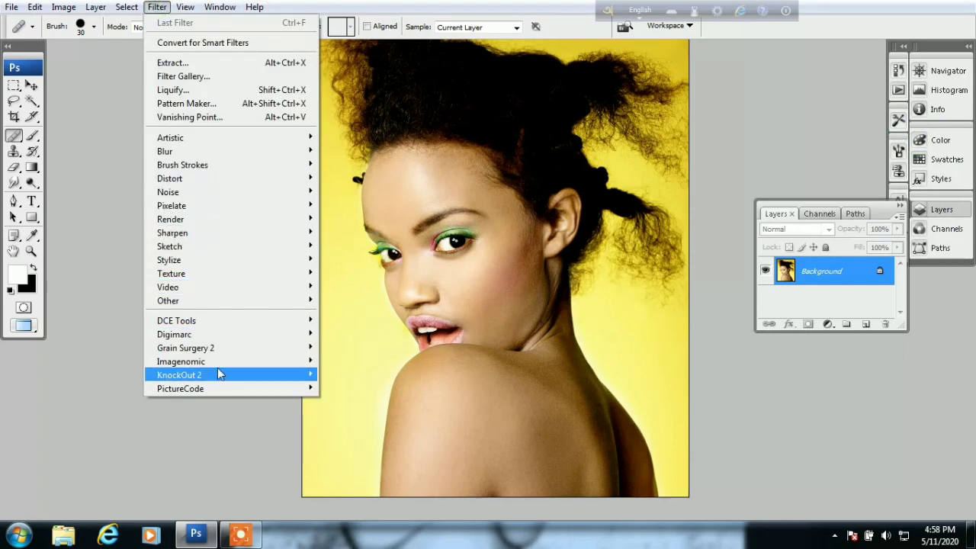
right_click(822, 271)
left_click(869, 294)
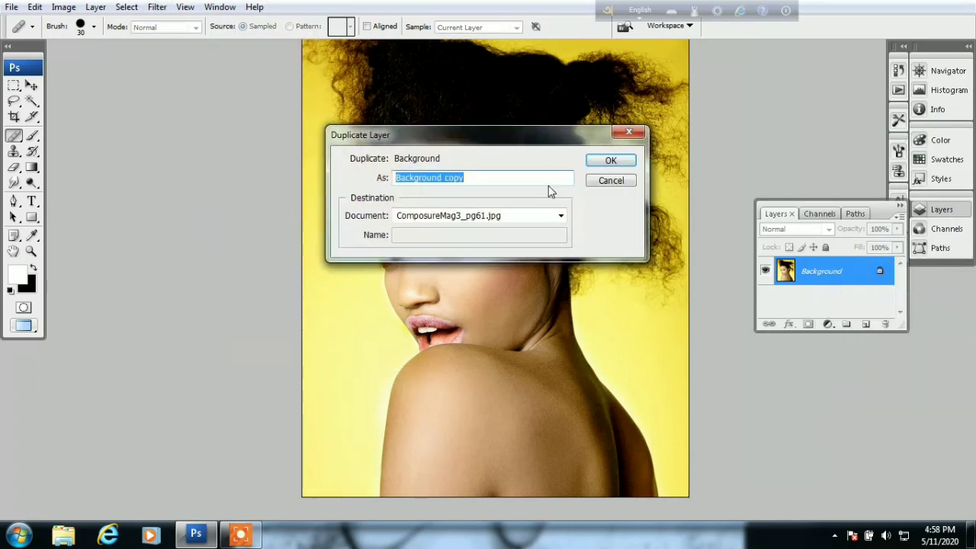
left_click(610, 160)
- Apply the Imagenomic Portraiture filter to the Background copy
left_click(157, 7)
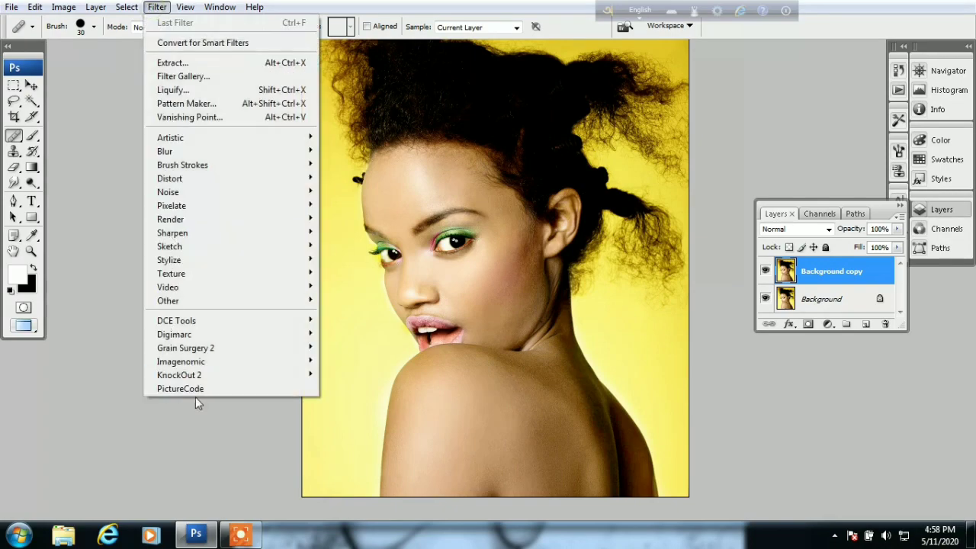
mouse_move(181, 362)
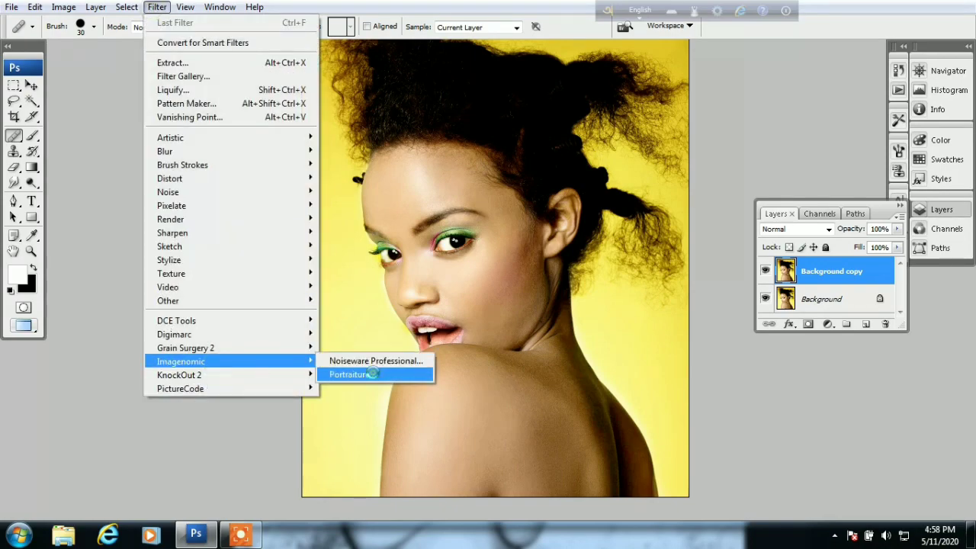
left_click(381, 373)
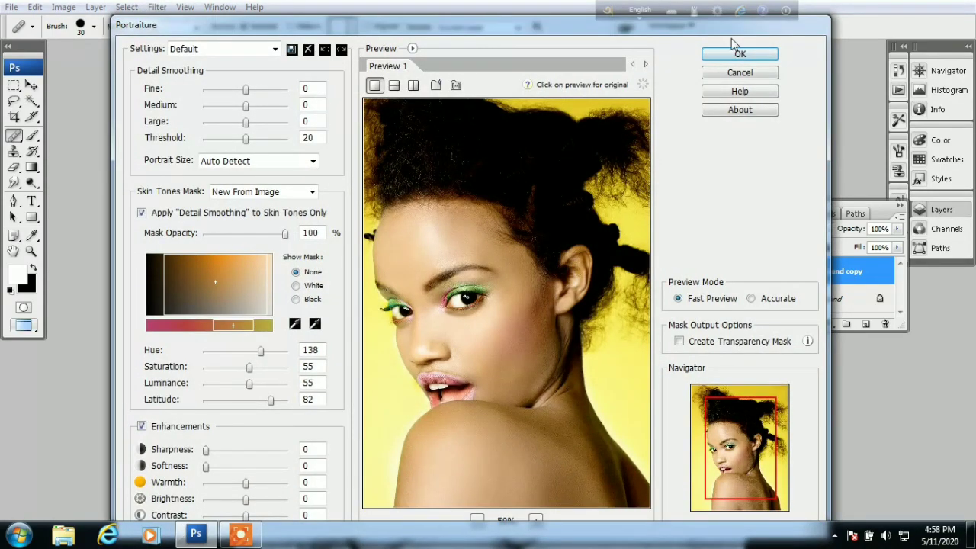
left_click(735, 53)
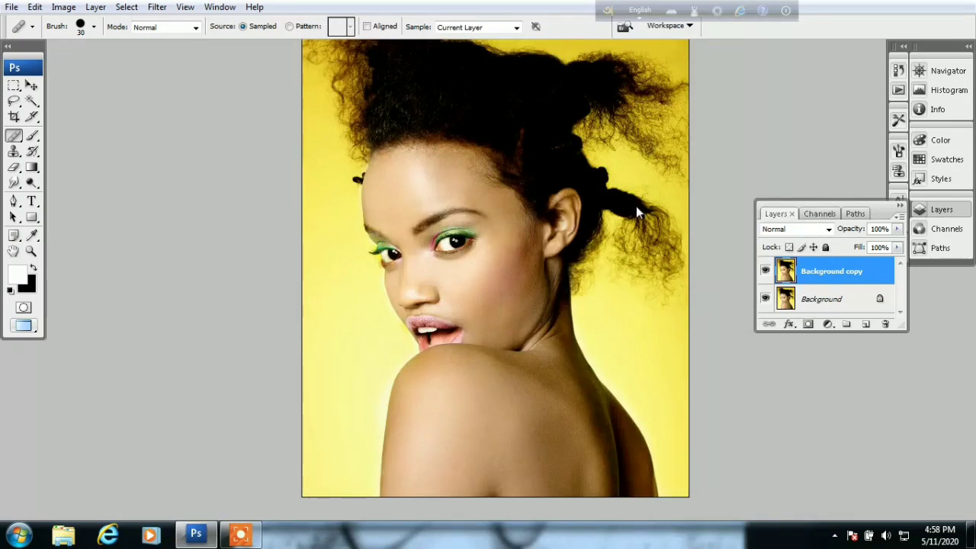
- Zoom in on the eye to inspect the smoothing, then back out to the face
left_click(464, 299)
left_click(463, 263)
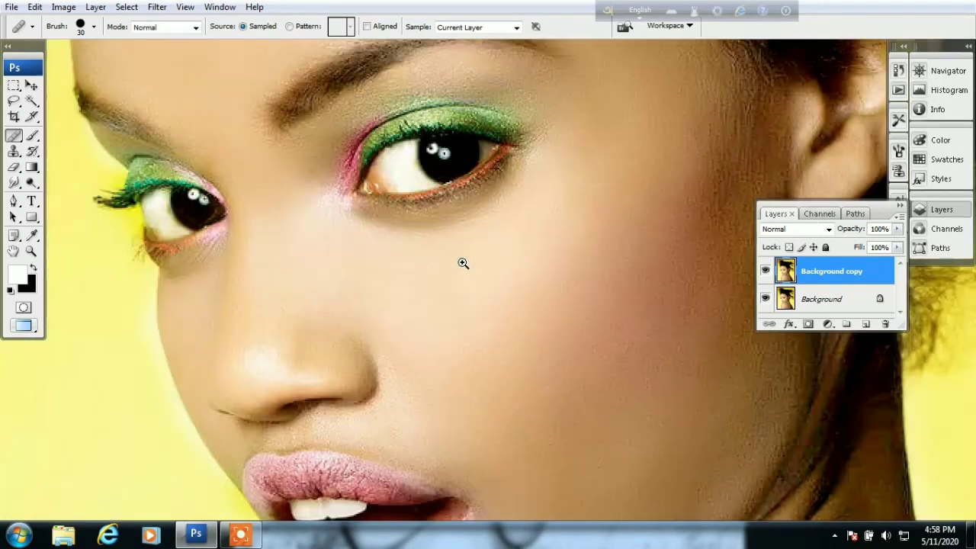
left_click(405, 189)
left_click(404, 191, "alt")
left_click(405, 190, "alt")
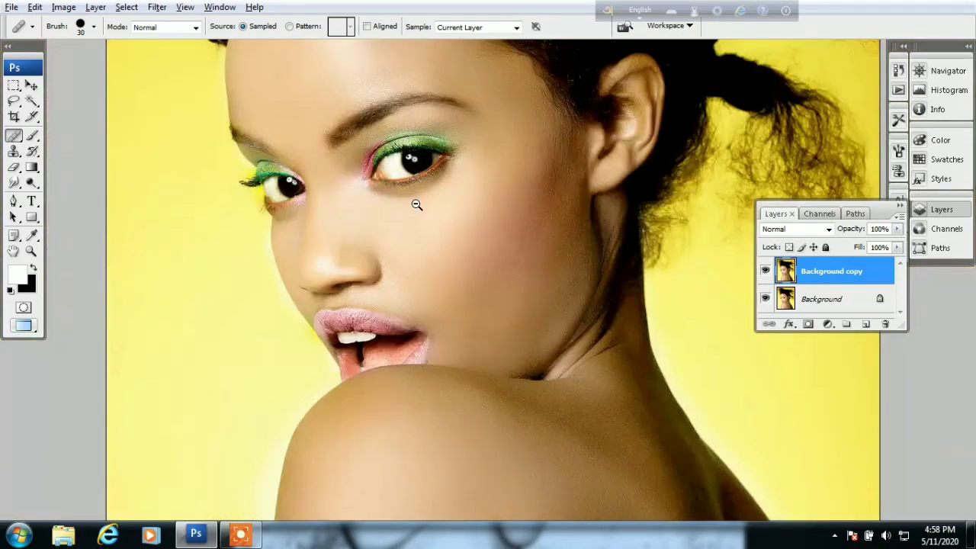
key("e")
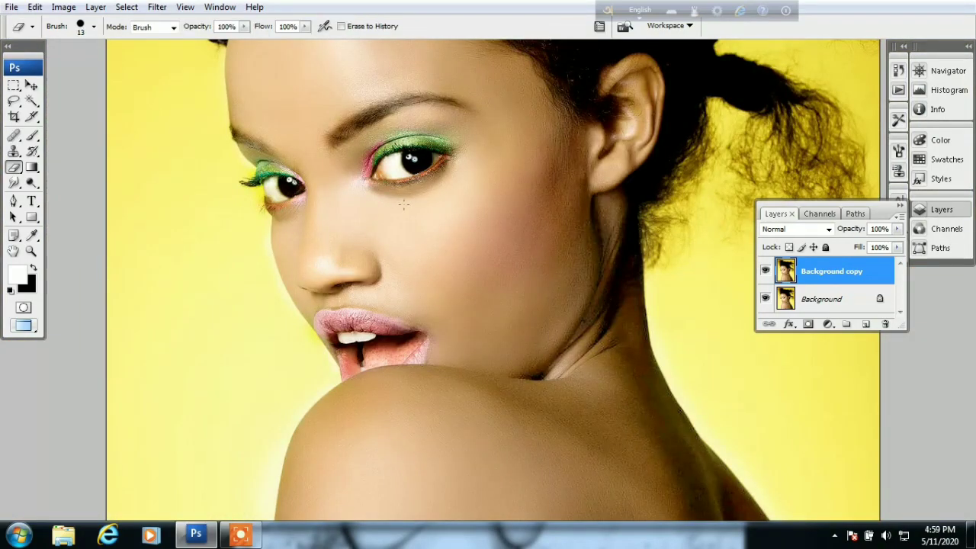
- With a soft 17 px eraser brush, erase the smoothing over the left eye
key("bracketright")
key("bracketright")
right_click(373, 163)
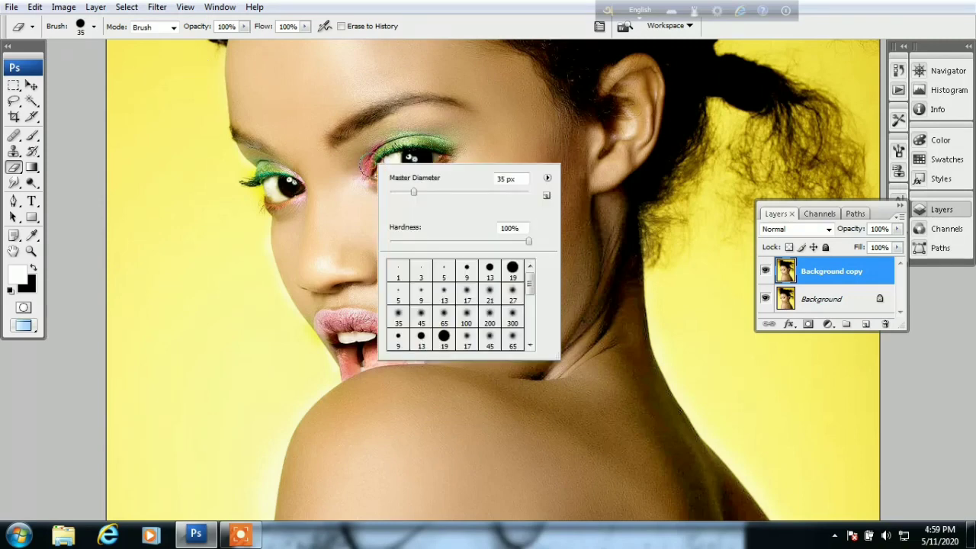
double_click(477, 292)
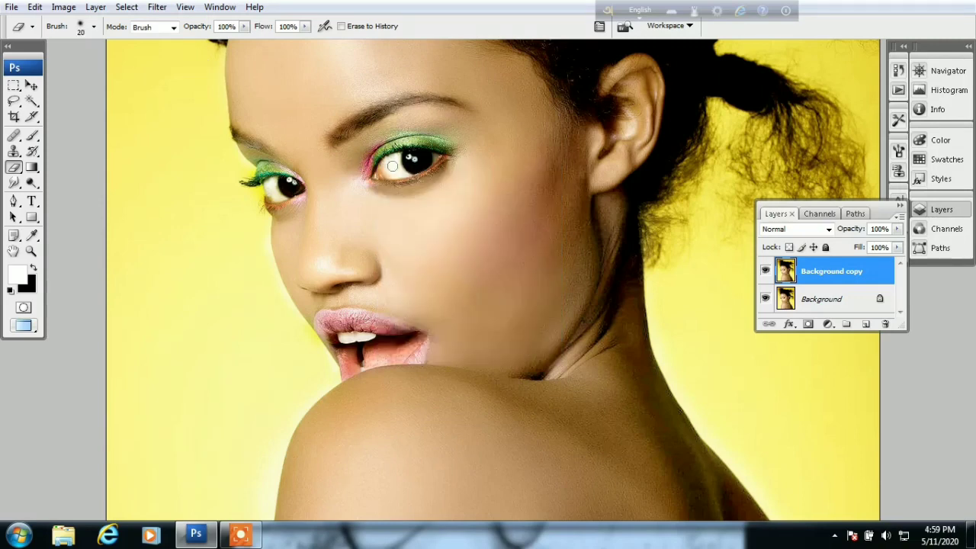
key("bracketleft")
key("bracketleft")
left_click_drag(300, 192, 287, 187)
- Enlarge the eraser for the hair and bring the forehead and more of the portrait into view
key("bracketright")
key("bracketright")
key("bracketright")
key("bracketright")
key("bracketright")
key("bracketleft")
key("bracketleft")
key("bracketleft")
key("bracketright")
key("bracketright")
left_click_drag(508, 161, 524, 357)
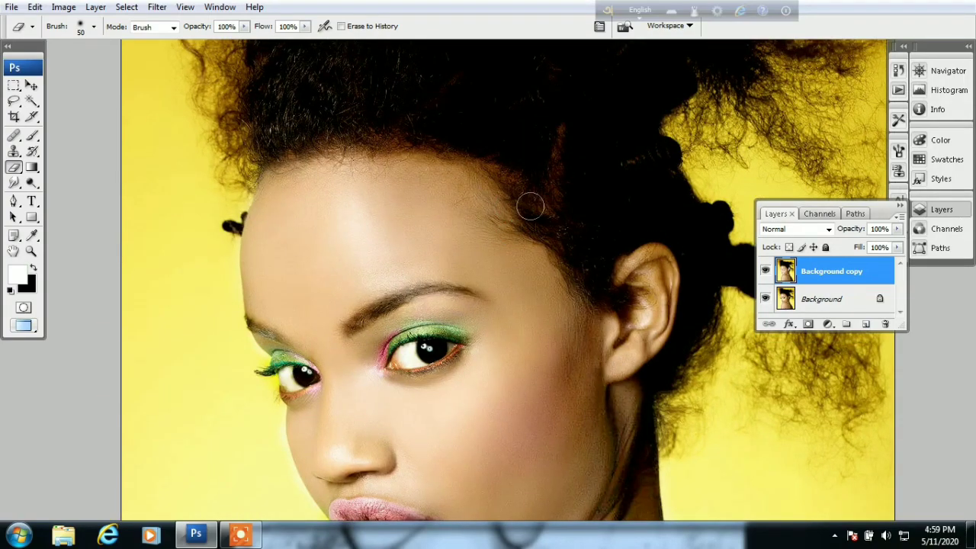
key("bracketright")
key("bracketright")
key("bracketright")
key("bracketright")
key("bracketright")
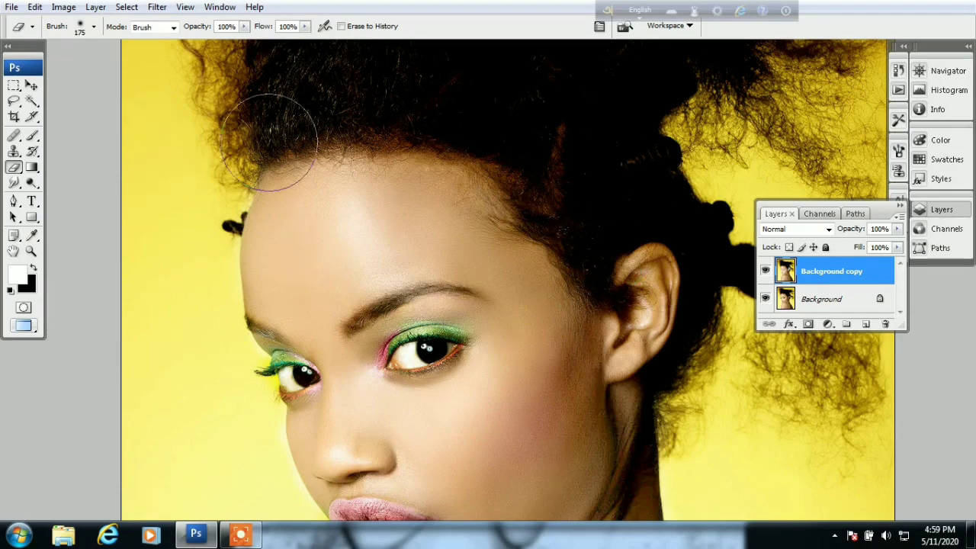
scroll(579, 228, "down", 3)
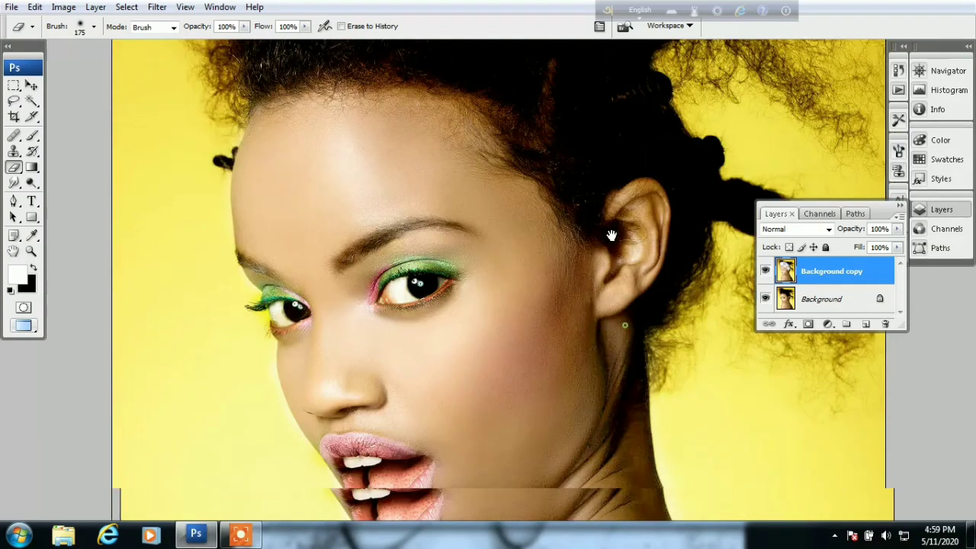
scroll(600, 229, "down", 1)
left_click(597, 237, "alt")
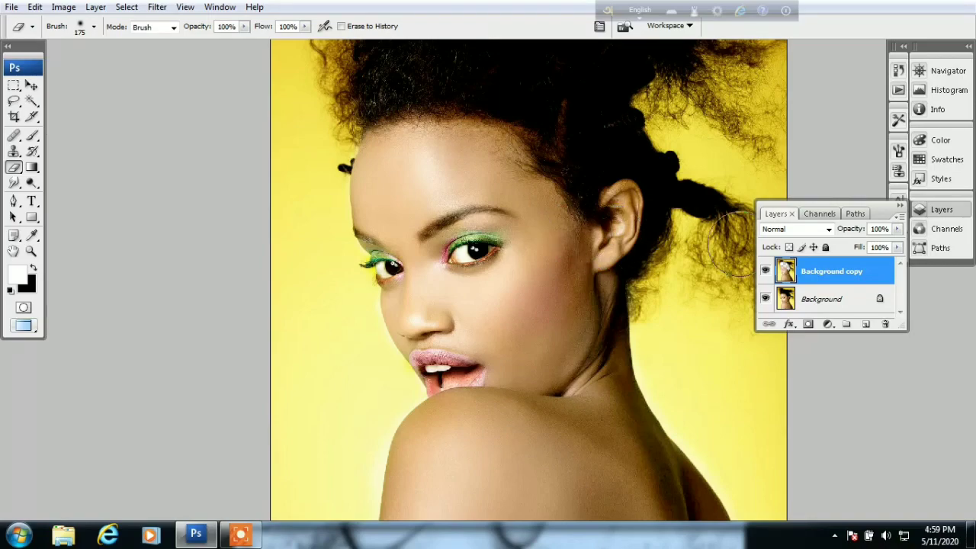
- Flatten to a single Background, then try dodging the eyebrow and undo it
key("ctrl+e")
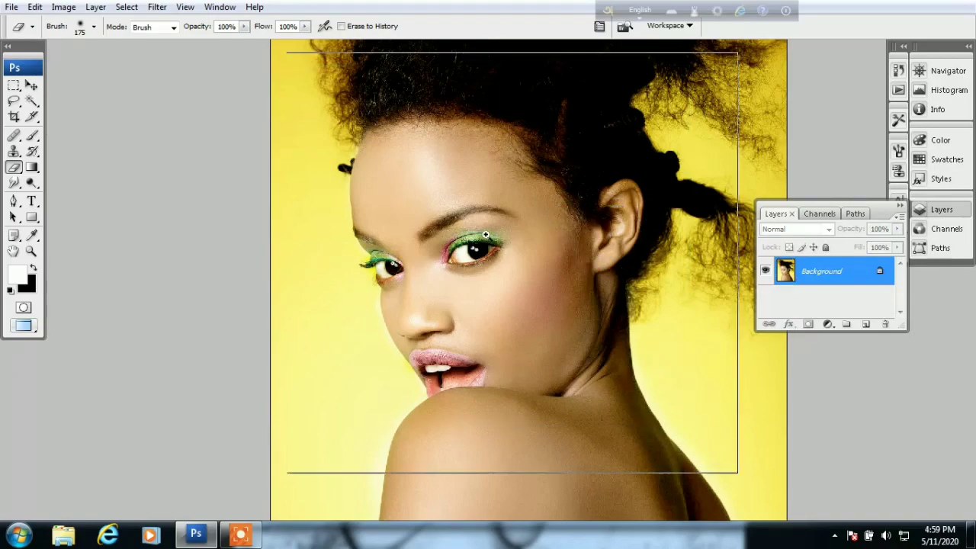
scroll(486, 235, "up", 1)
scroll(484, 233, "up", 2)
key("o")
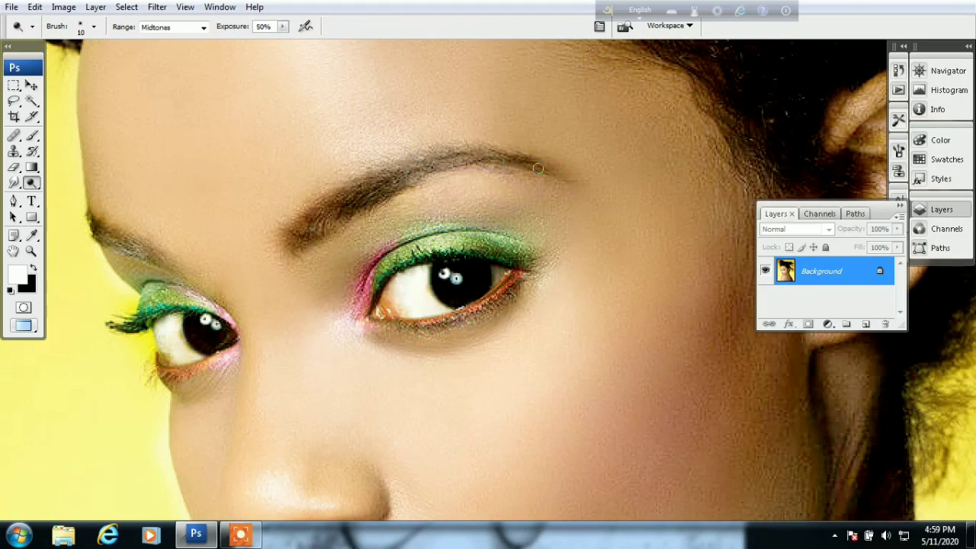
key("bracketright")
left_click_drag(538, 167, 360, 154)
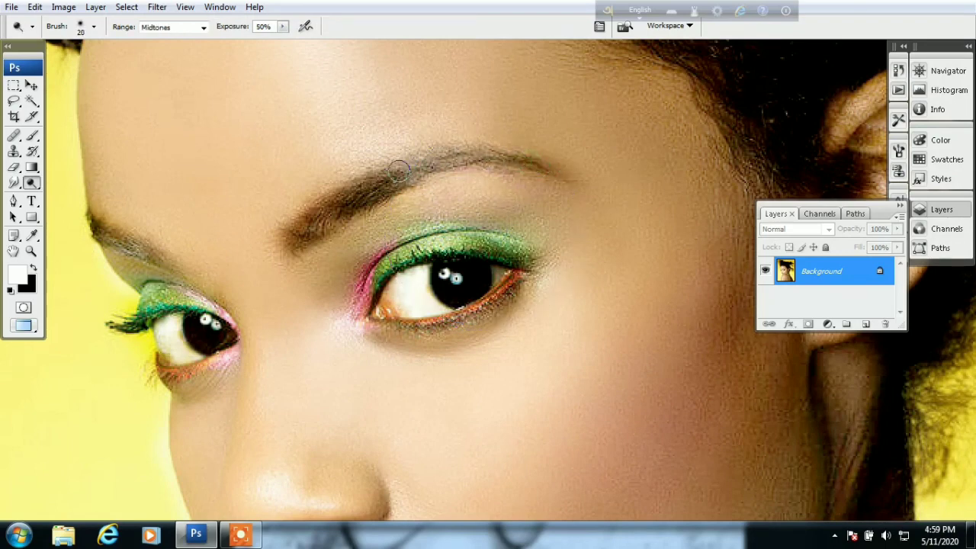
key("ctrl+z")
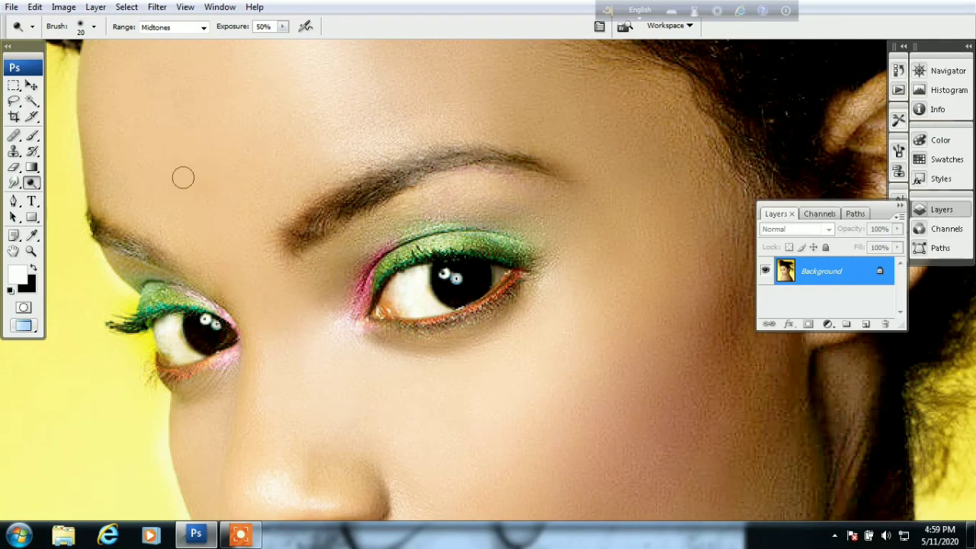
- Switch to the Burn tool with exposure lowered to 37%
right_click(34, 183)
left_click(76, 195)
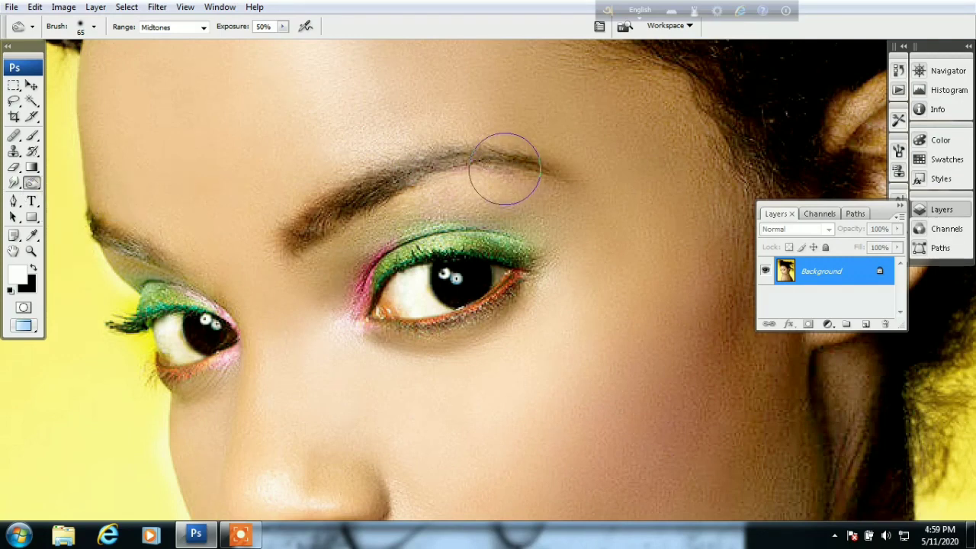
key("bracketleft")
key("bracketleft")
key("bracketleft")
left_click(282, 26)
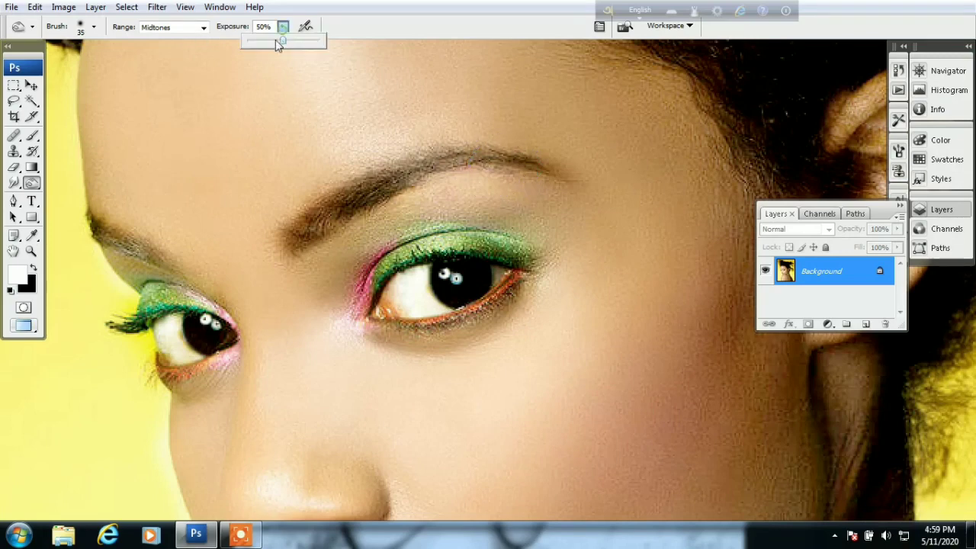
left_click_drag(279, 39, 273, 39)
key("bracketleft")
key("bracketright")
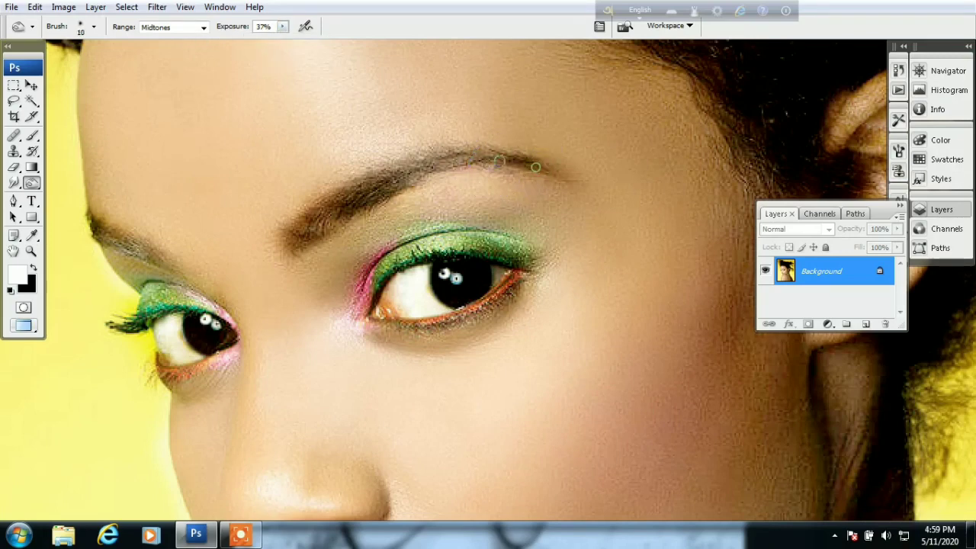
- Burn over the right eyebrow and the tail of the left eyebrow
mouse_move(518, 165)
left_mouse_down()
mouse_move(428, 163)
mouse_move(297, 230)
mouse_move(341, 207)
left_mouse_up()
key("bracketleft")
mouse_move(153, 261)
left_mouse_down()
mouse_move(152, 246)
mouse_move(148, 258)
left_mouse_up()
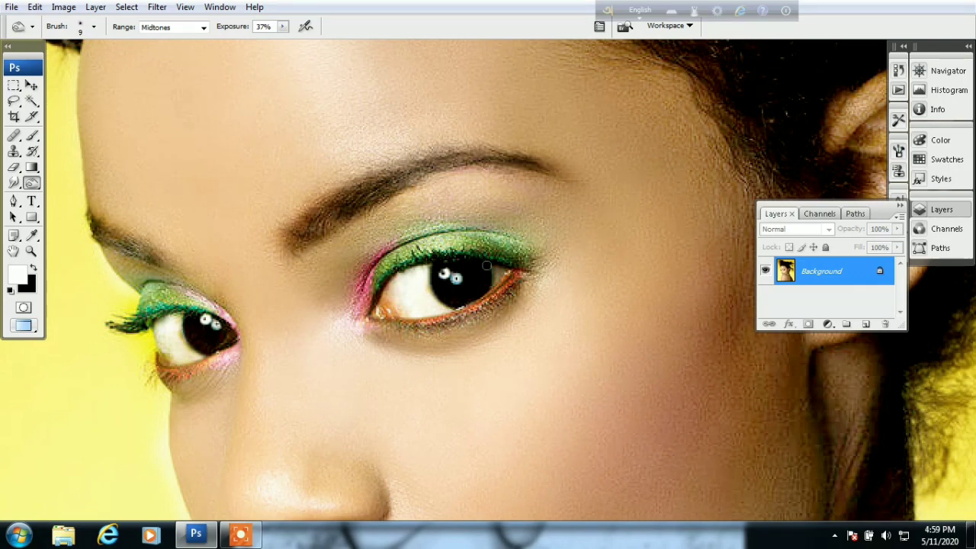
key("bracketright")
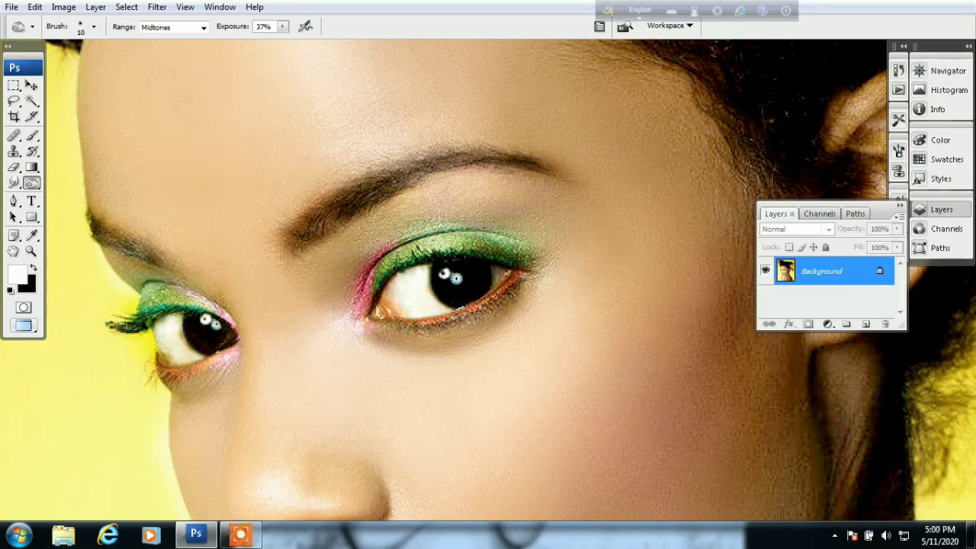
key("bracketright")
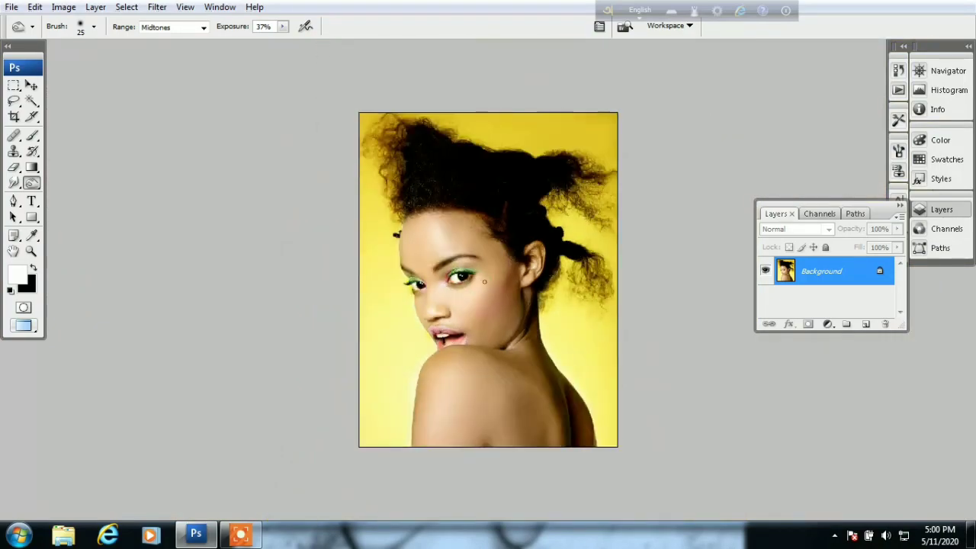
- Save the image to the Desktop as JPEG '123' at Quality 12 (Maximum)
scroll(564, 280, "up", 1)
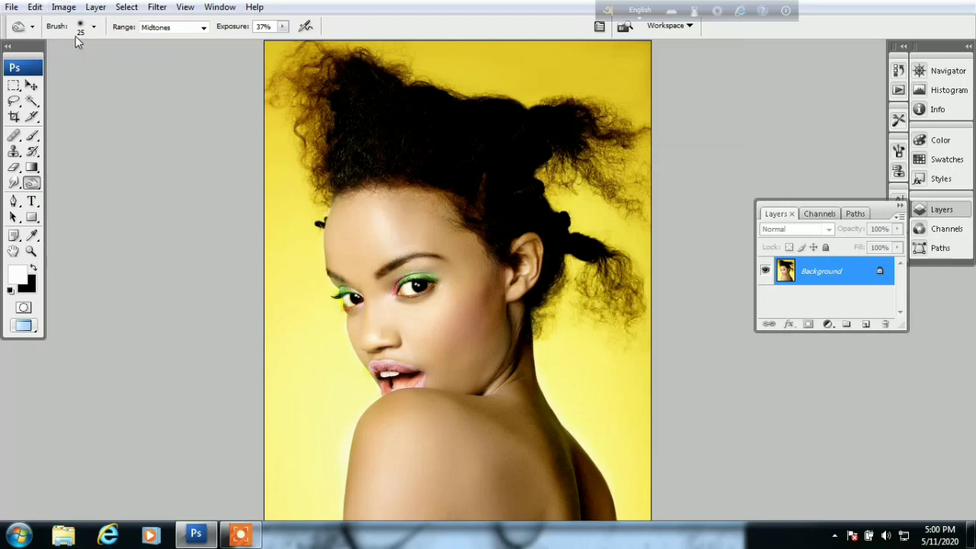
left_click(12, 9)
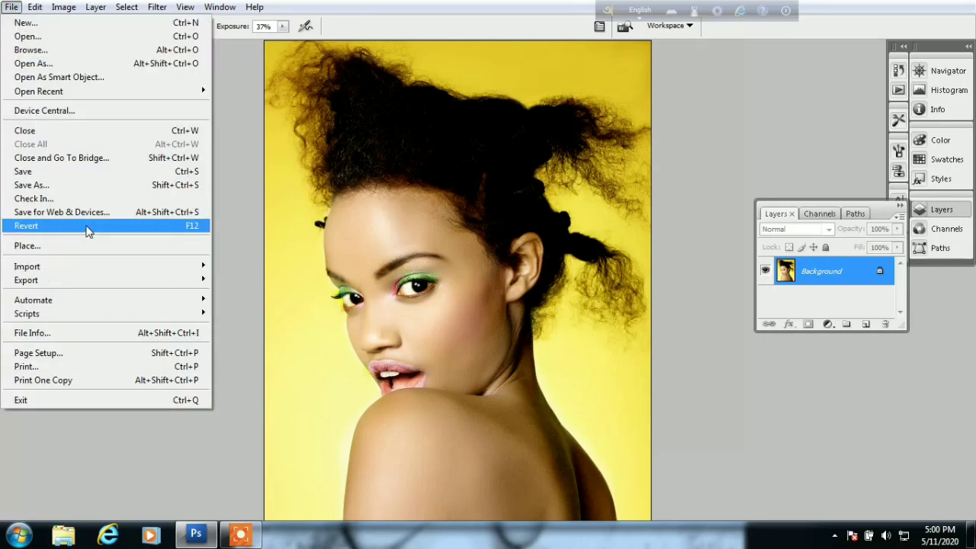
left_click(68, 185)
left_click(75, 167)
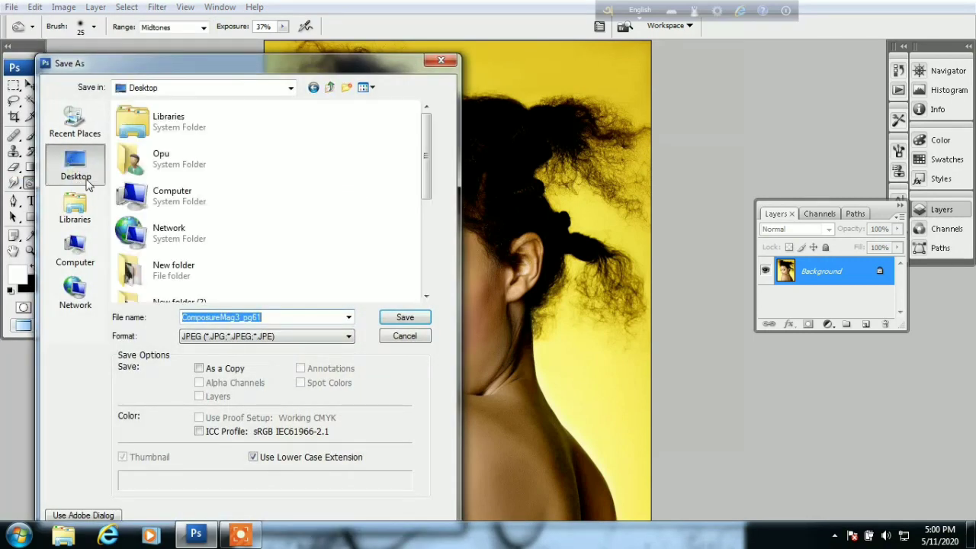
type("1")
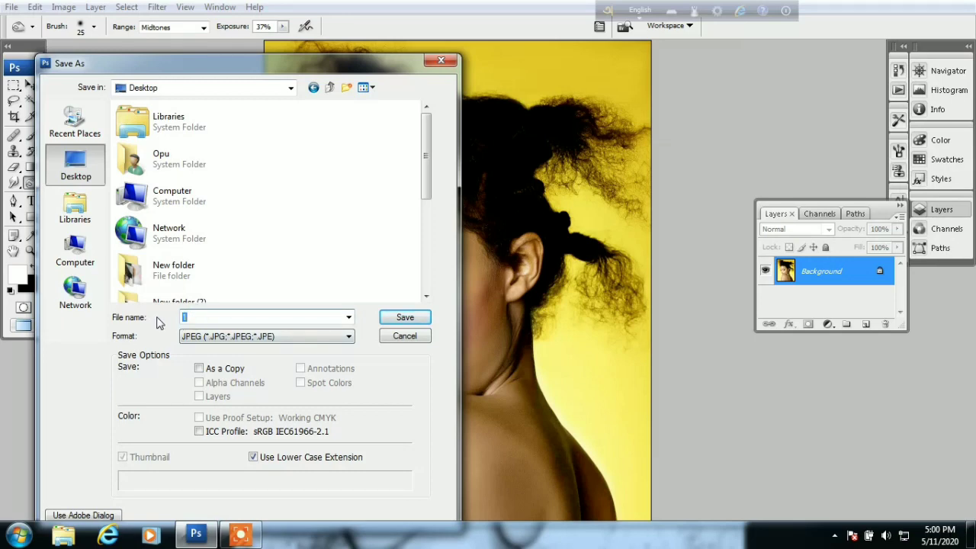
type("1")
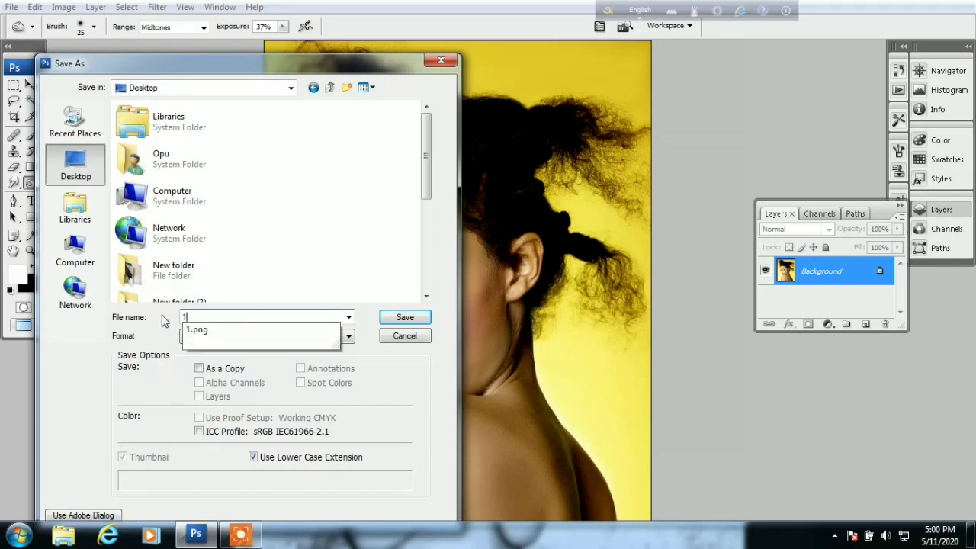
type("23")
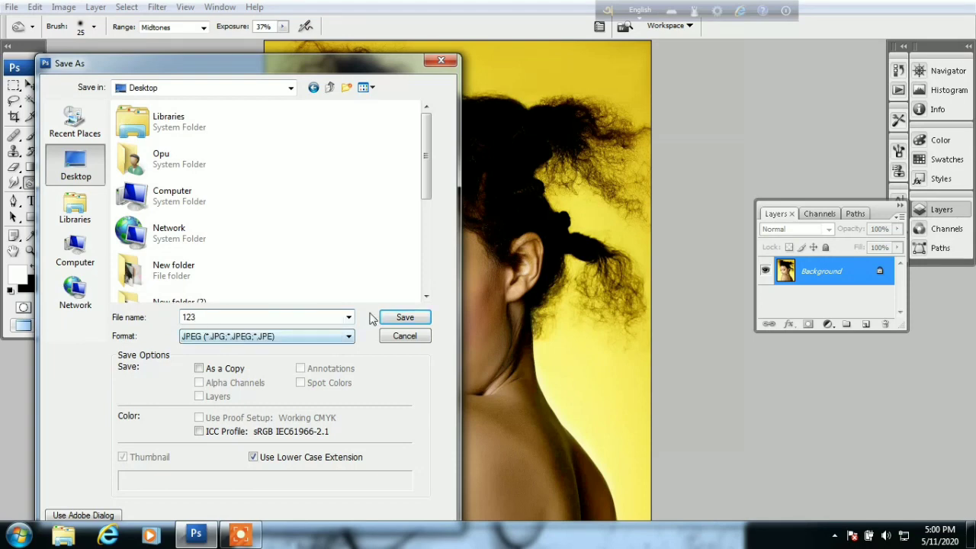
left_click(404, 317)
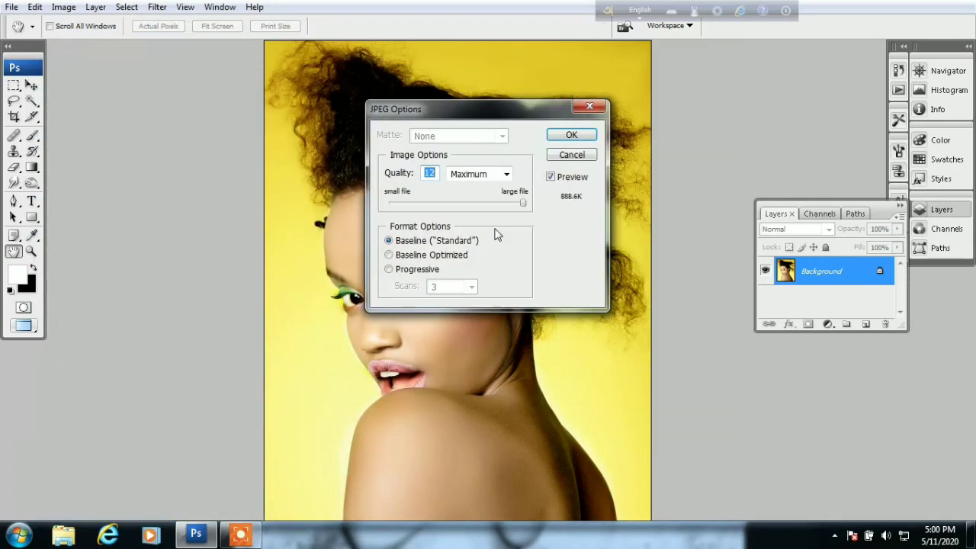
left_click(568, 135)
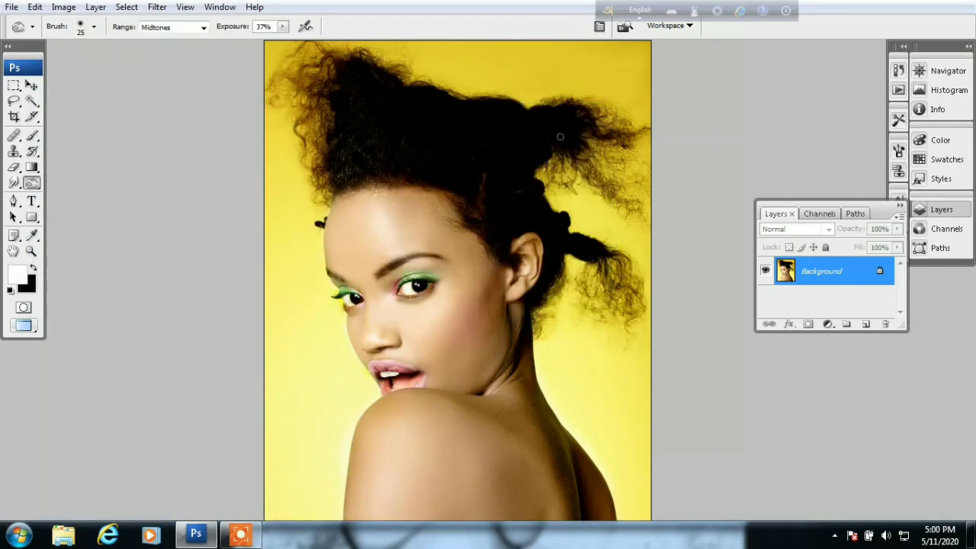
- Open ComposureMag3_pg61 from the Youtub folder on Local Disk (F:)
left_click(12, 6)
left_click(36, 37)
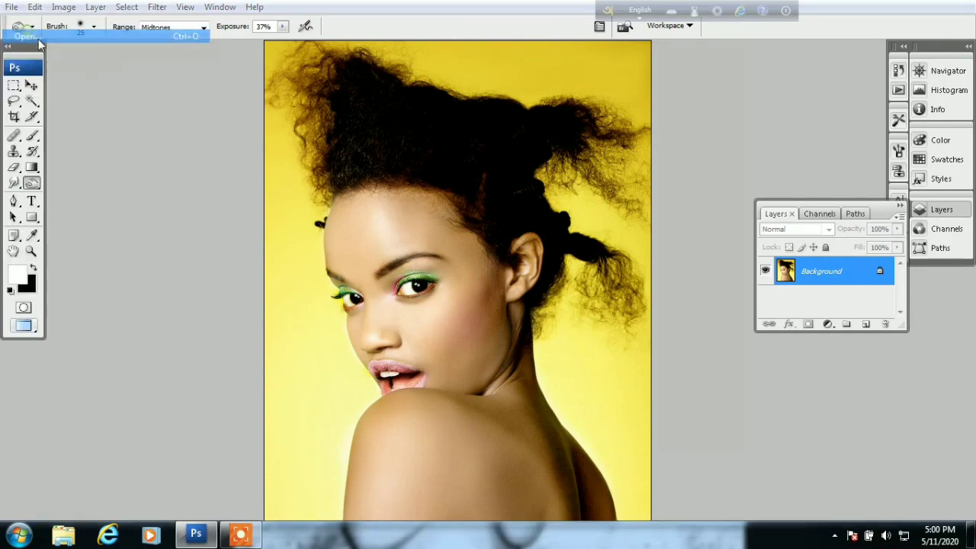
left_click_drag(431, 129, 428, 225)
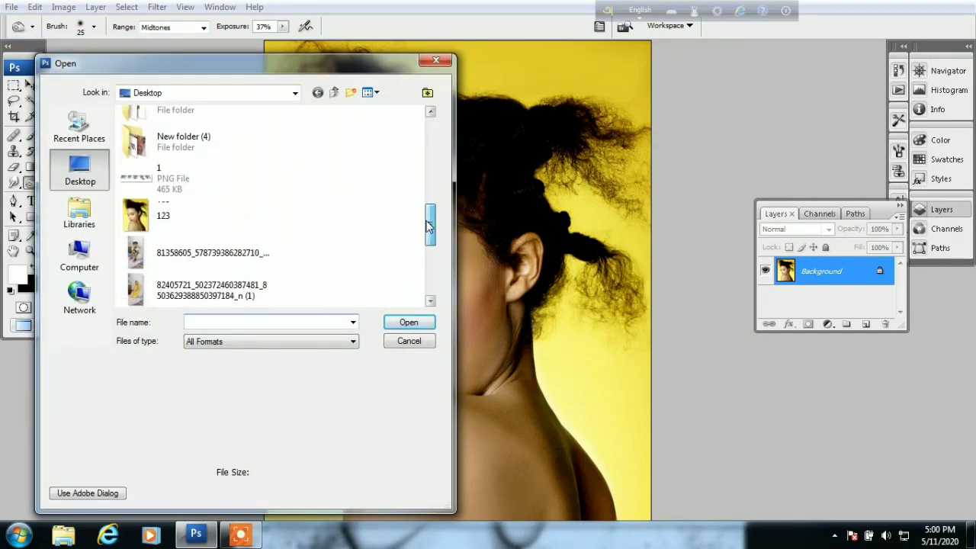
left_click(77, 256)
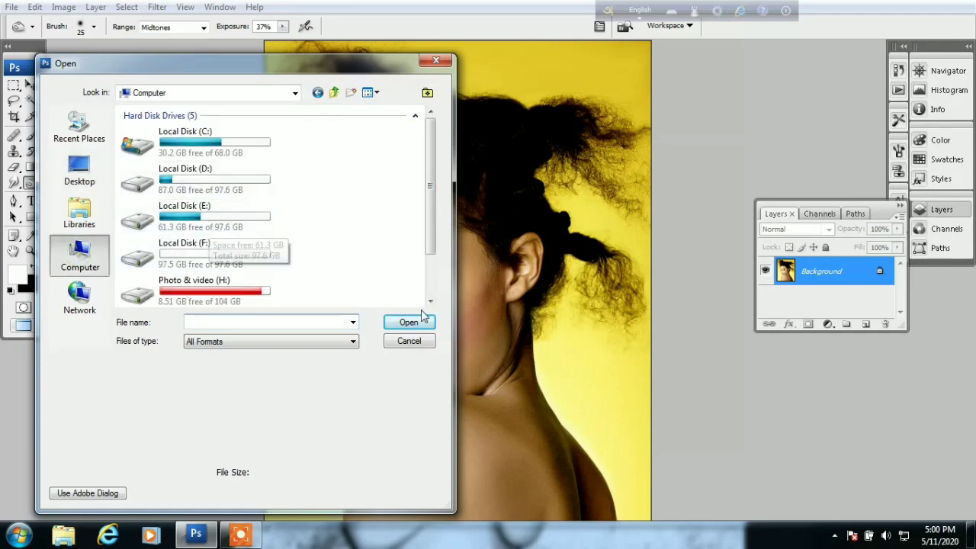
double_click(203, 187)
left_click(80, 255)
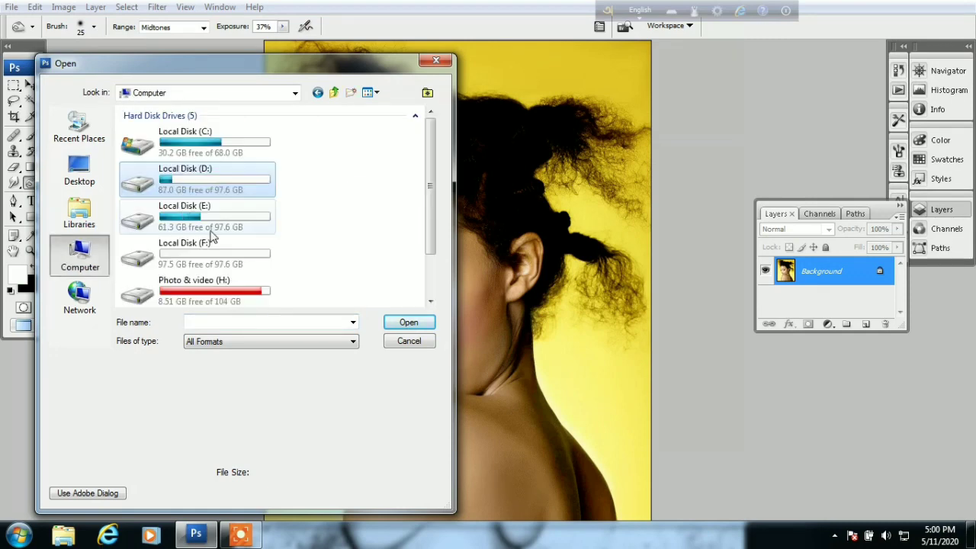
double_click(228, 247)
double_click(171, 147)
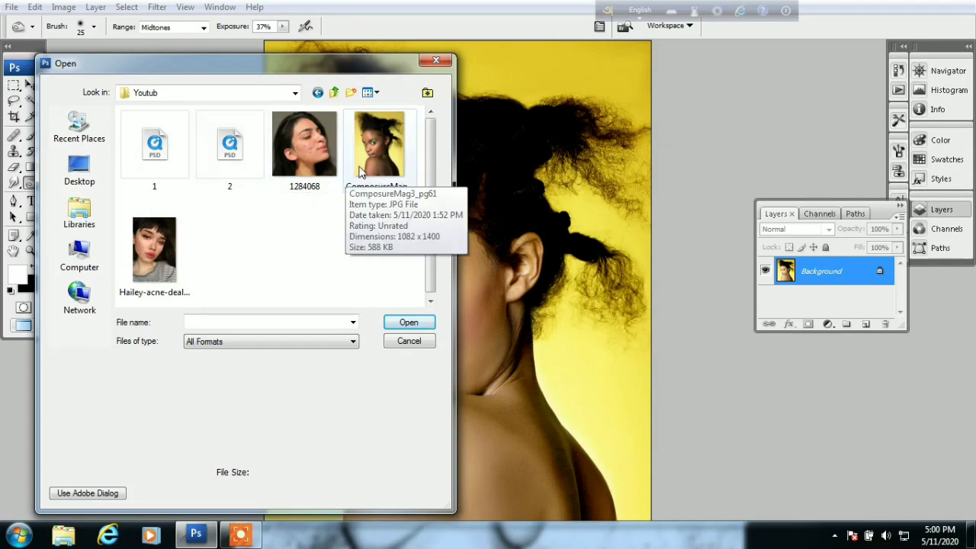
double_click(375, 152)
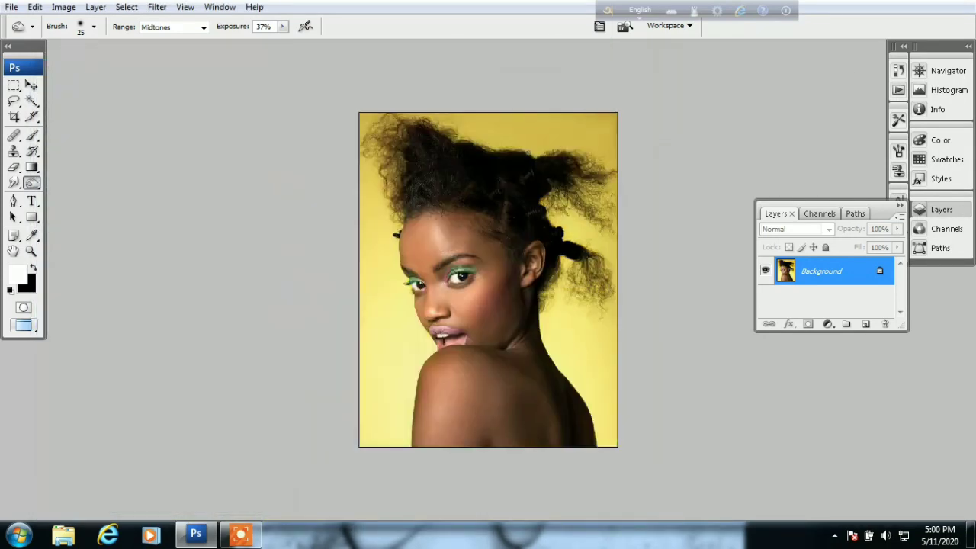
- Float the document windows and arrange the original beside 123.jpg, both enlarged
key("f")
key("f")
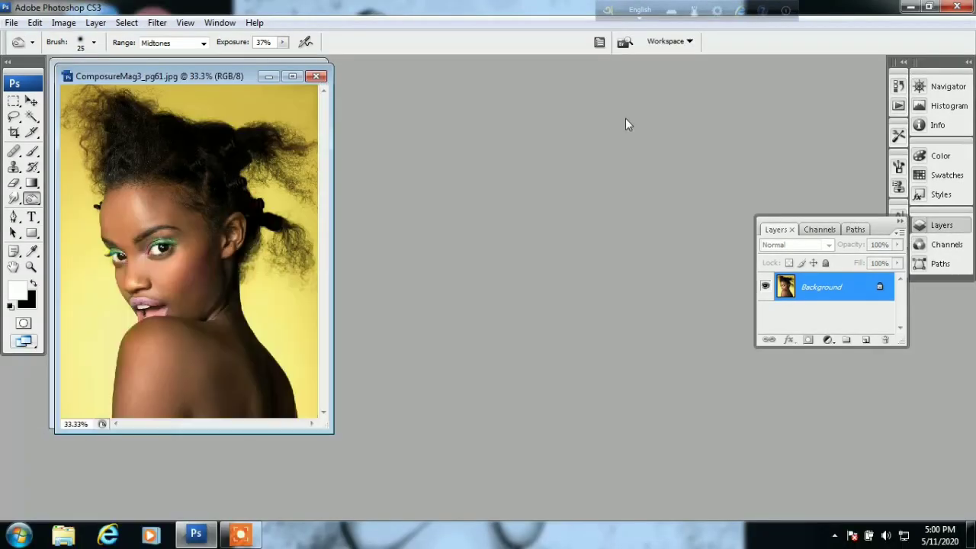
left_click_drag(234, 81, 655, 84)
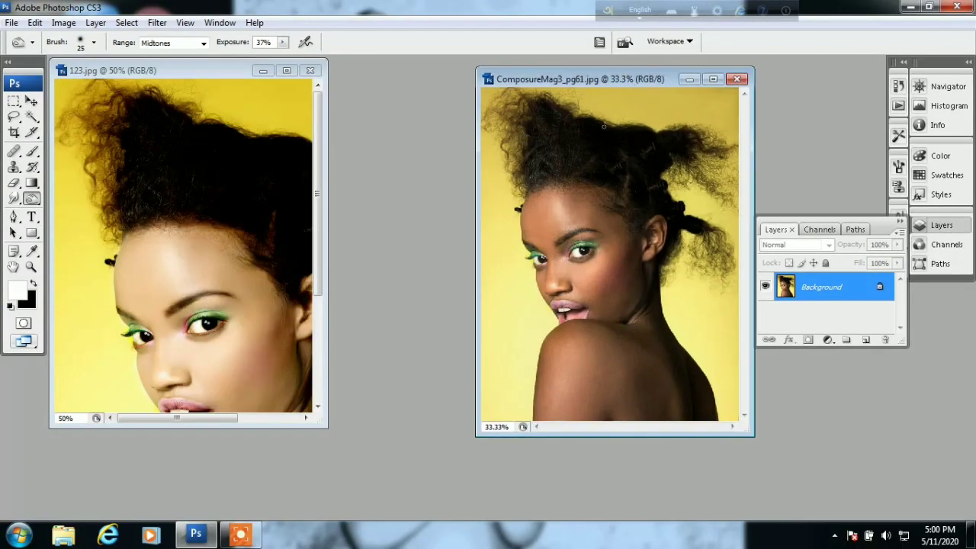
key("ctrl+plus")
key("ctrl+plus")
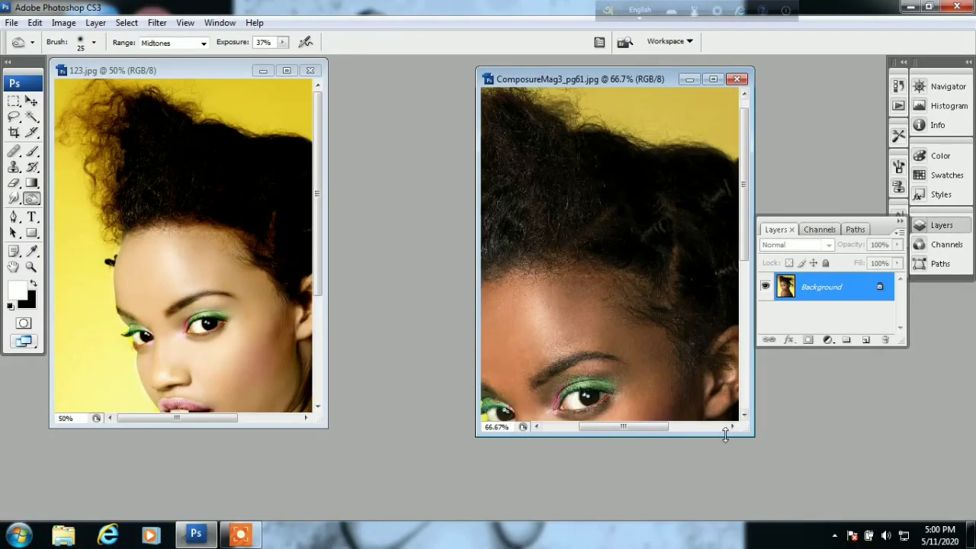
left_click_drag(747, 430, 964, 519)
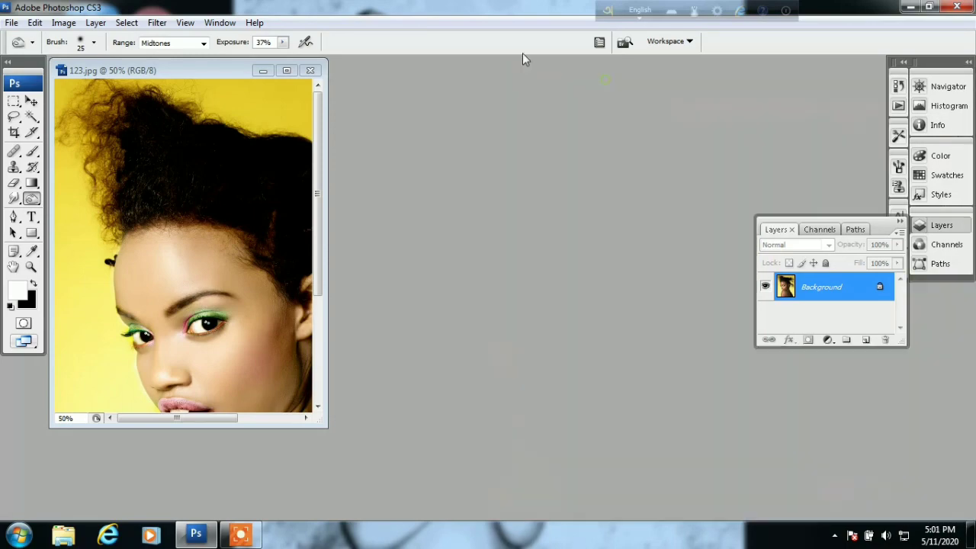
left_click_drag(606, 80, 504, 69)
left_click_drag(564, 345, 602, 207)
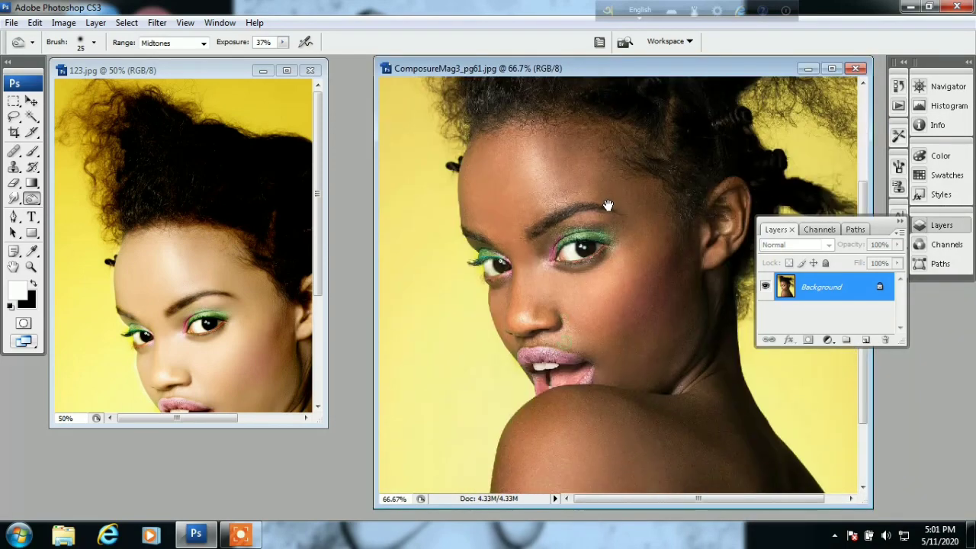
left_click_drag(323, 426, 438, 514)
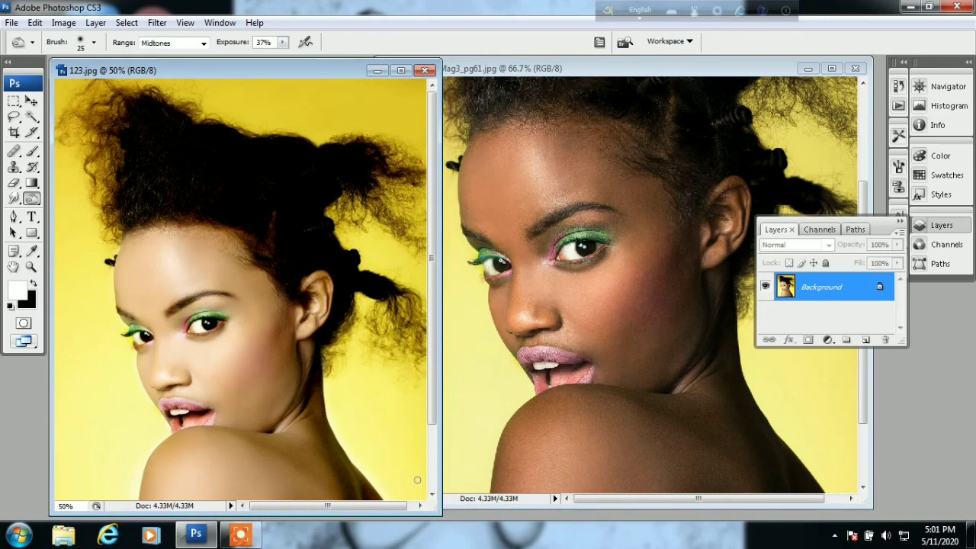
- Zoom and pan both images onto the face, retouched at 66.7%, original at 100%
key("ctrl+plus")
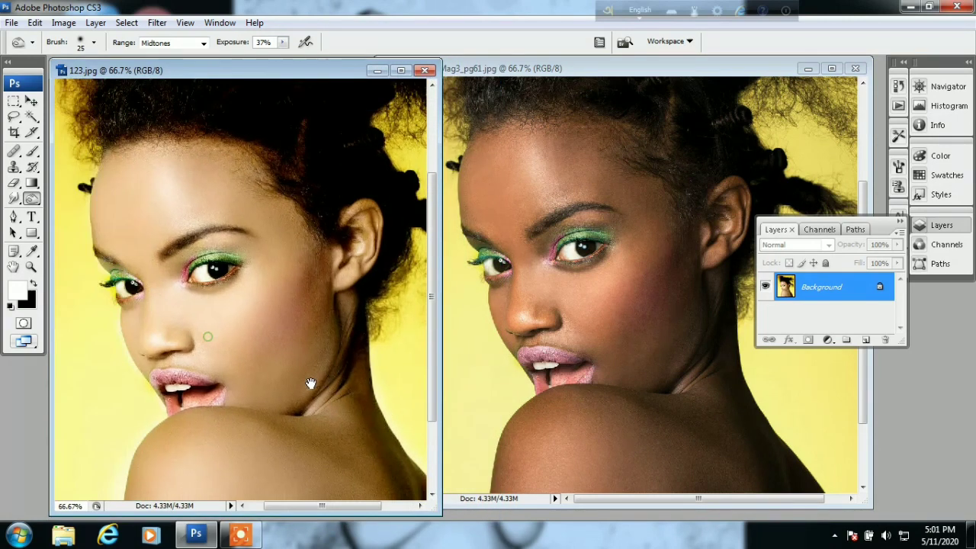
left_click_drag(309, 383, 279, 340)
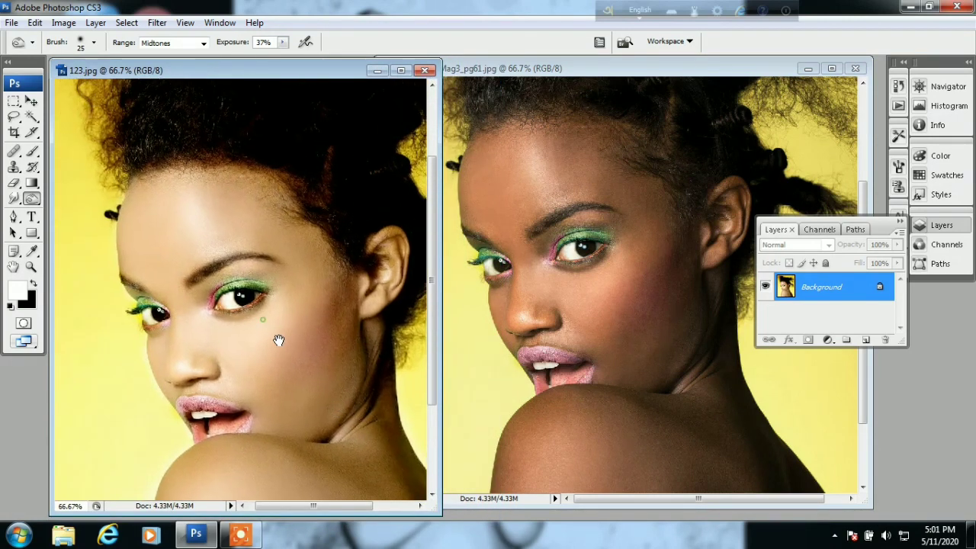
left_click(590, 334)
left_click_drag(435, 192, 751, 468)
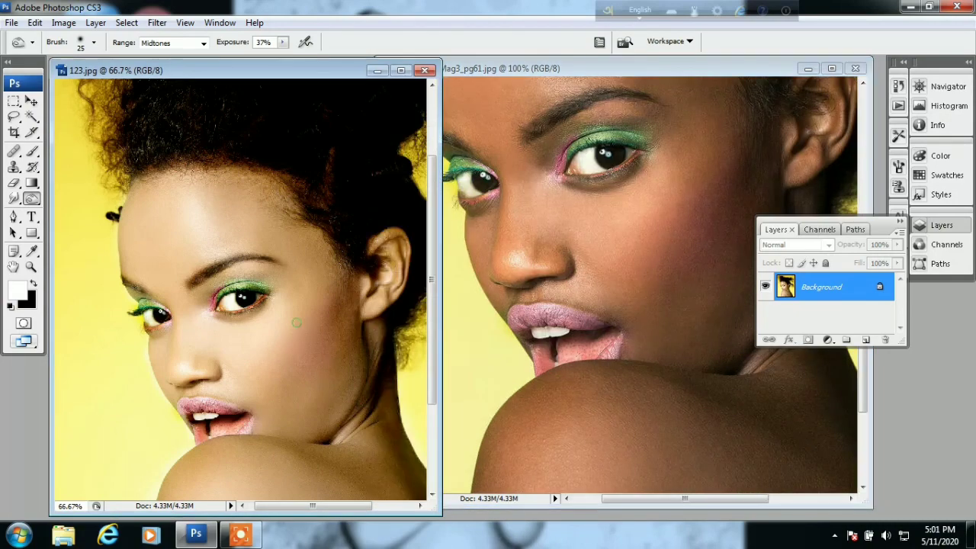
left_click(583, 217)
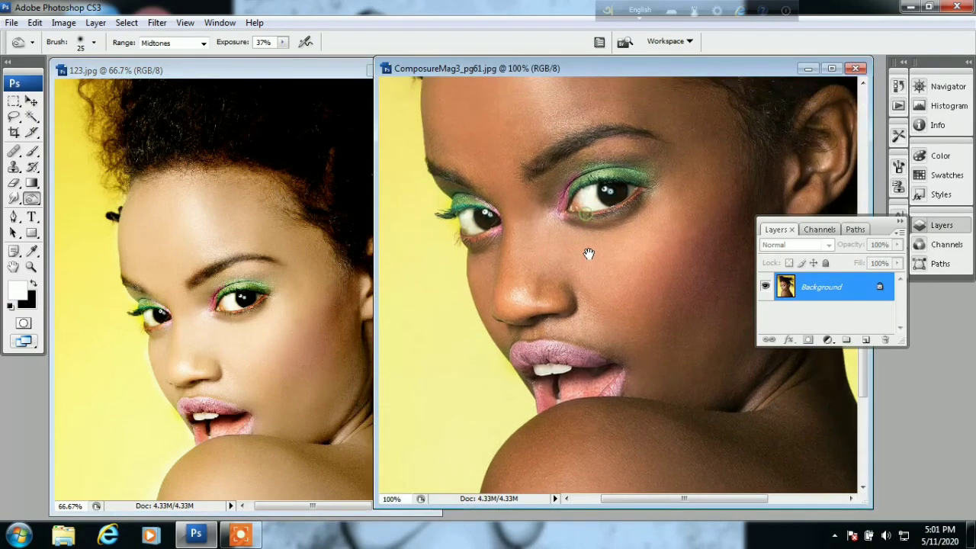
left_click_drag(475, 255, 475, 297)
left_click(285, 278)
left_click_drag(272, 278, 268, 267)
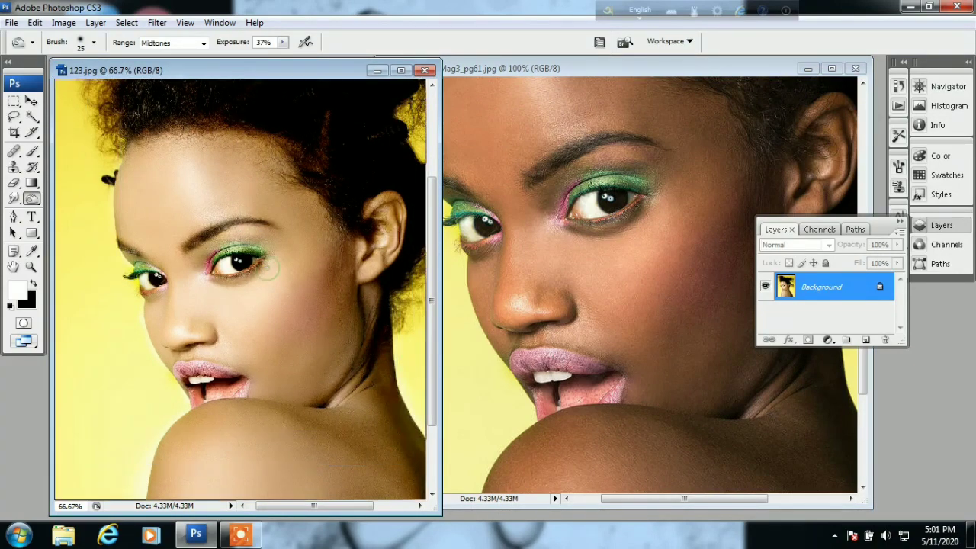
left_click(268, 268)
left_click(267, 269, "alt")
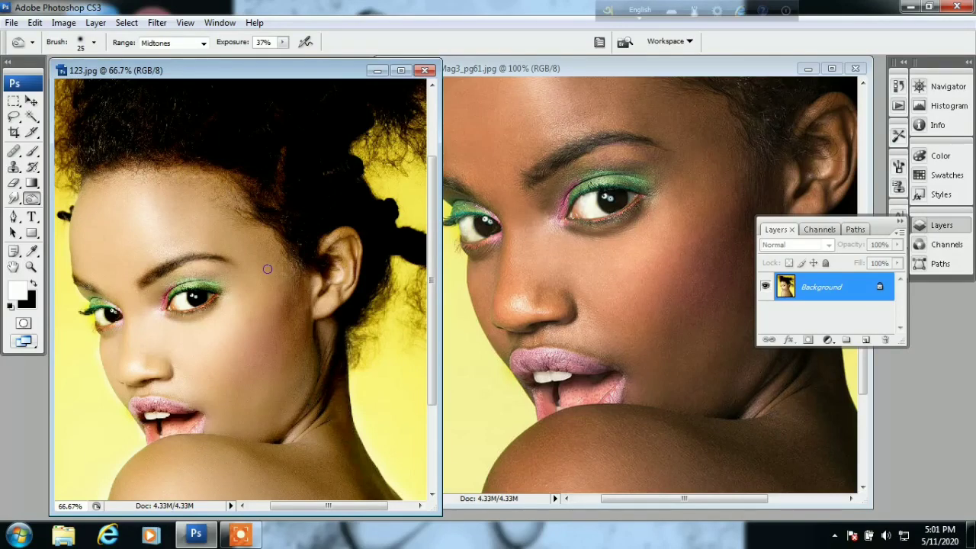
left_click(244, 533)
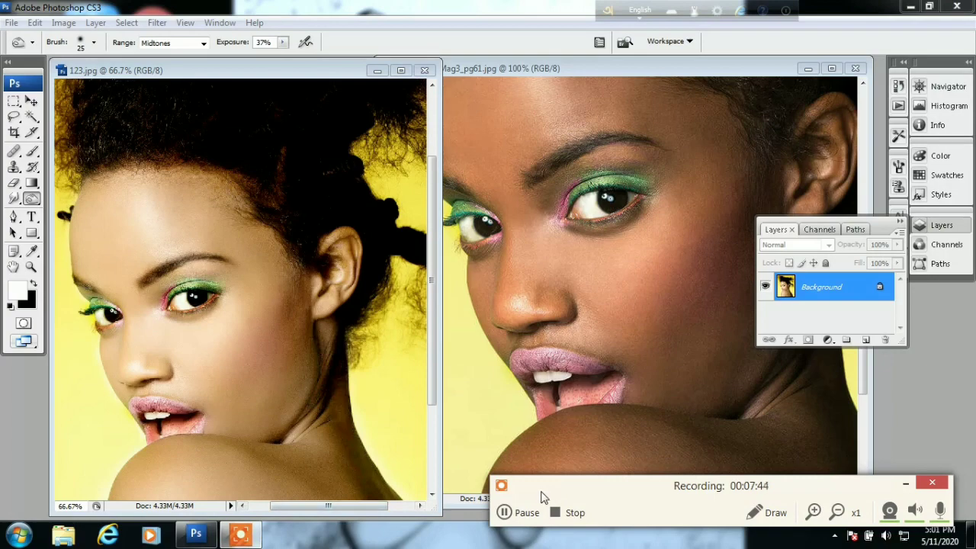